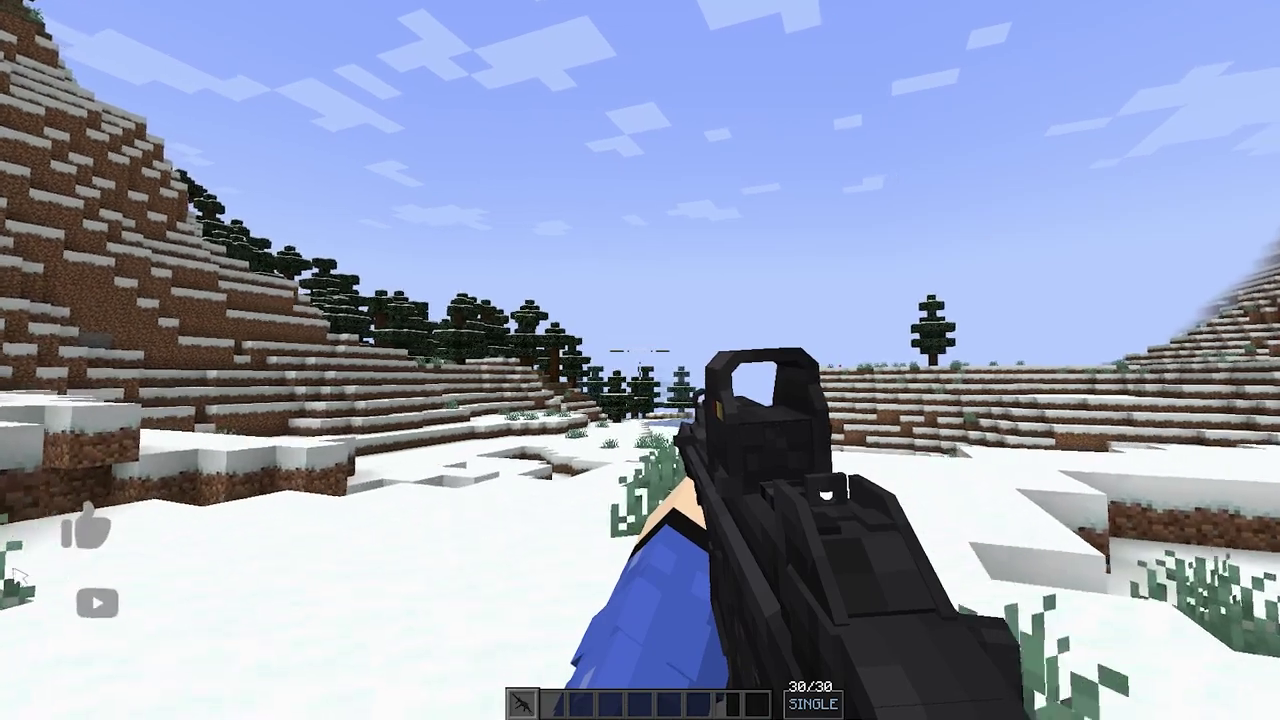
pyautogui.click(640, 352)
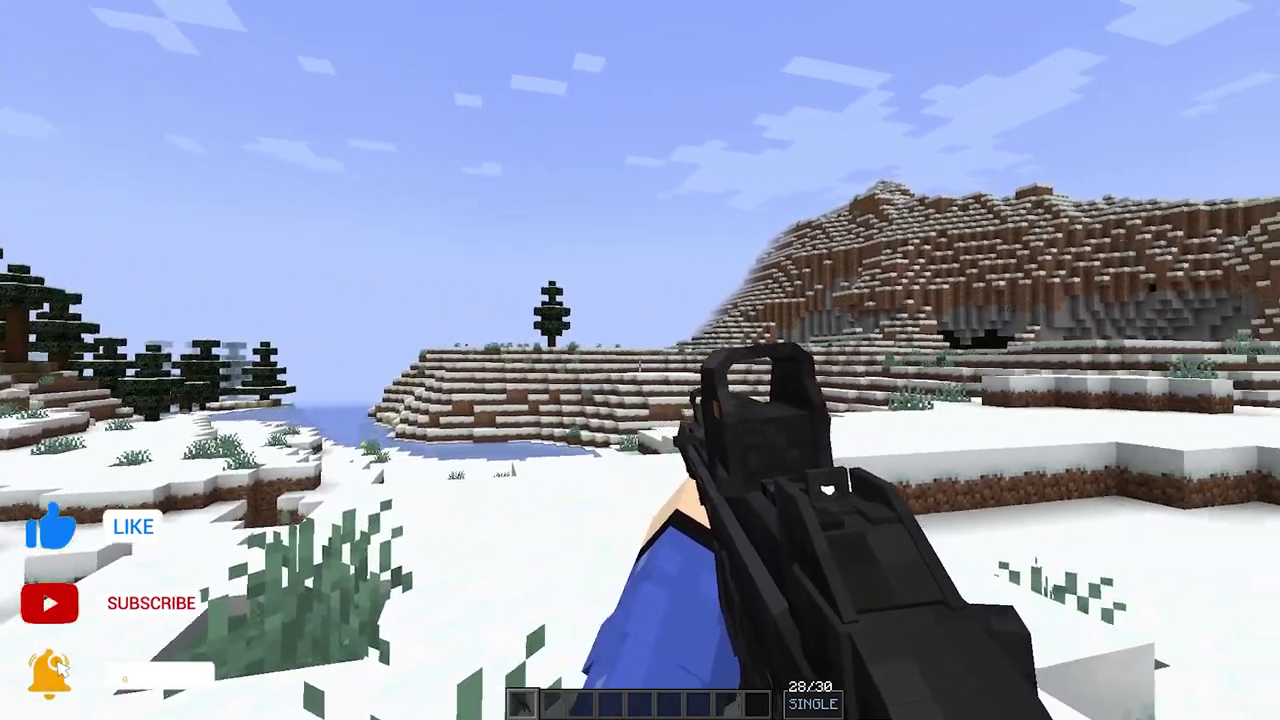
pyautogui.click(640, 360)
pyautogui.click(640, 360)
pyautogui.click(640, 360)
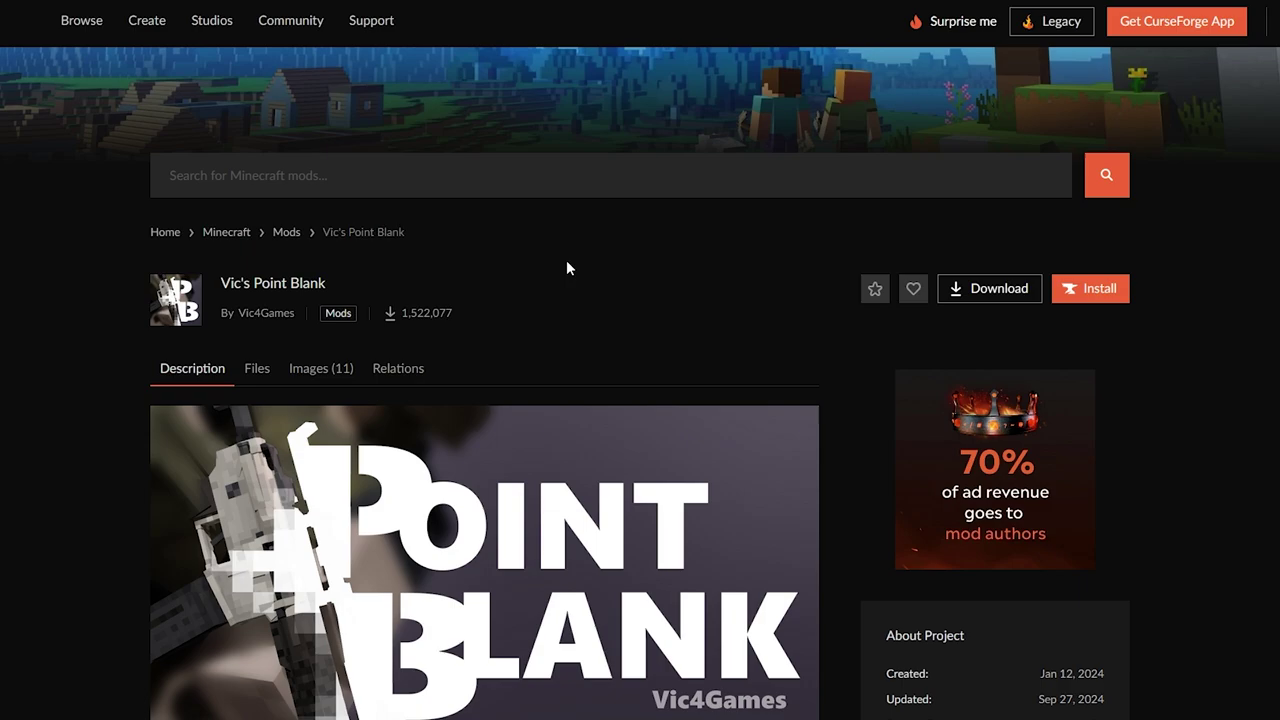
# - Download the Point Blank v1.7.8 mc1.21 Fabric file from the Vic's Point Blank mod page
pyautogui.scroll(-1, 241, 248)
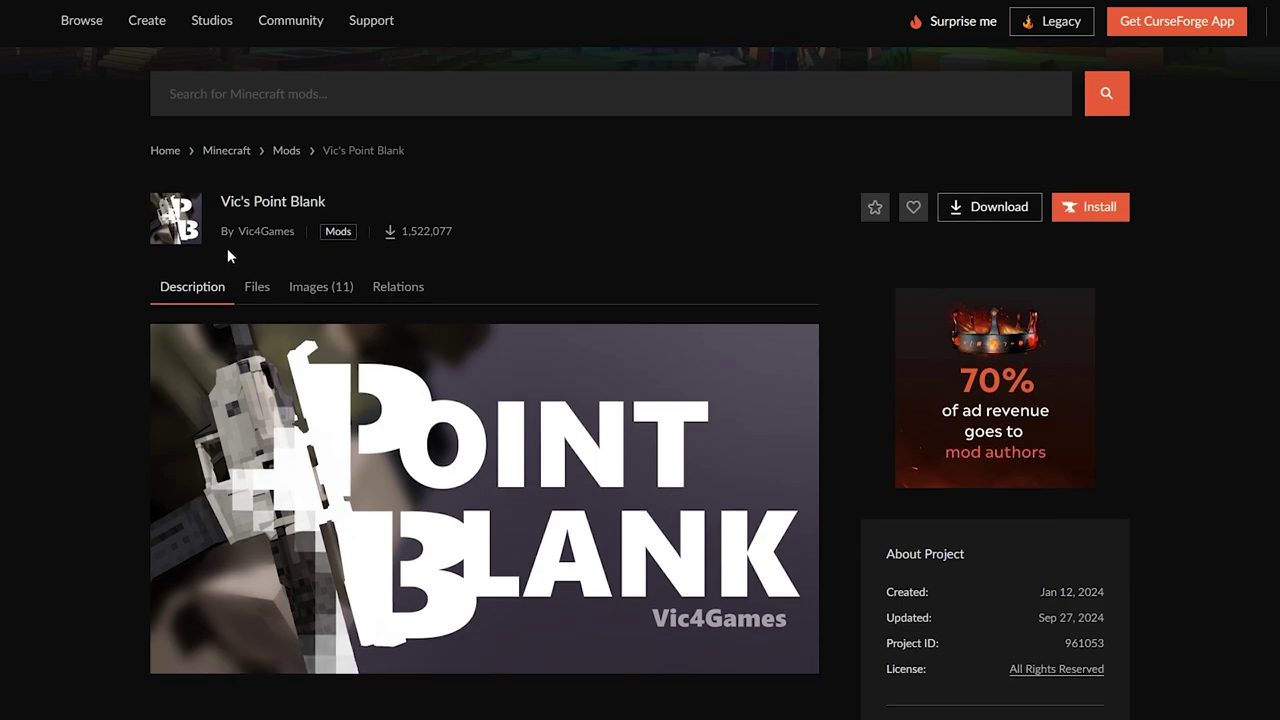
pyautogui.click(258, 293)
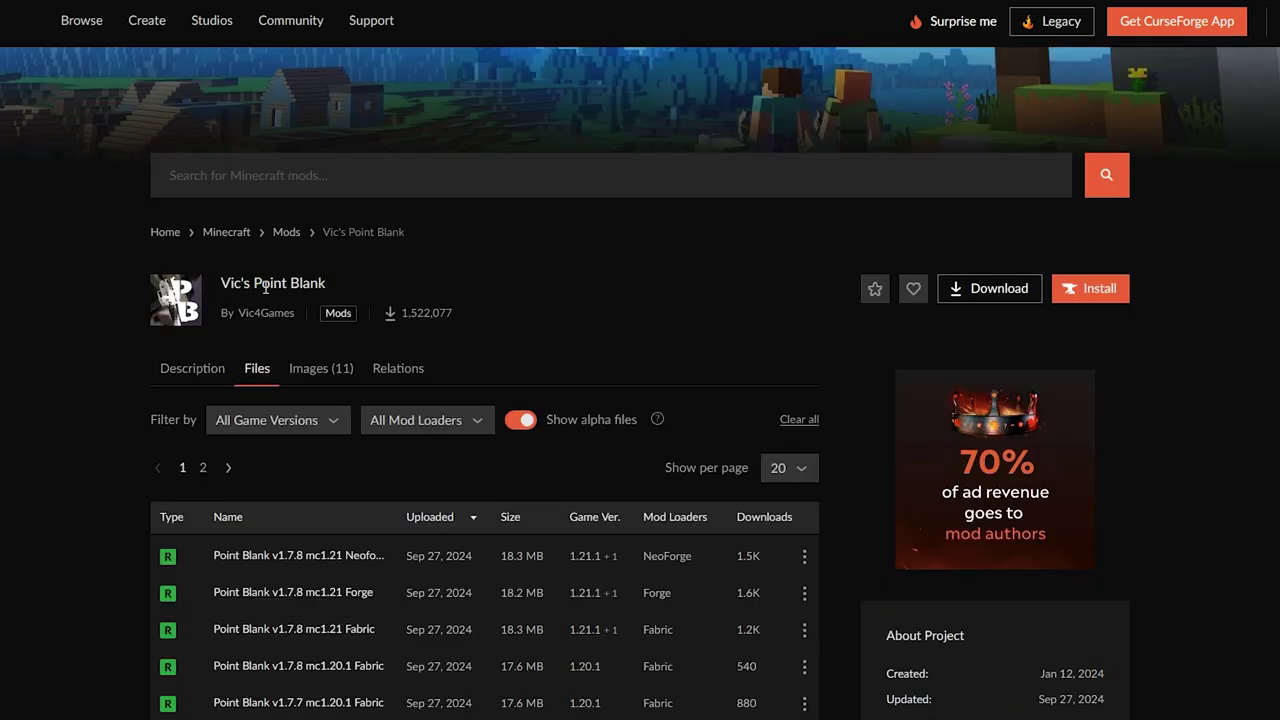
pyautogui.scroll(-4, 265, 287)
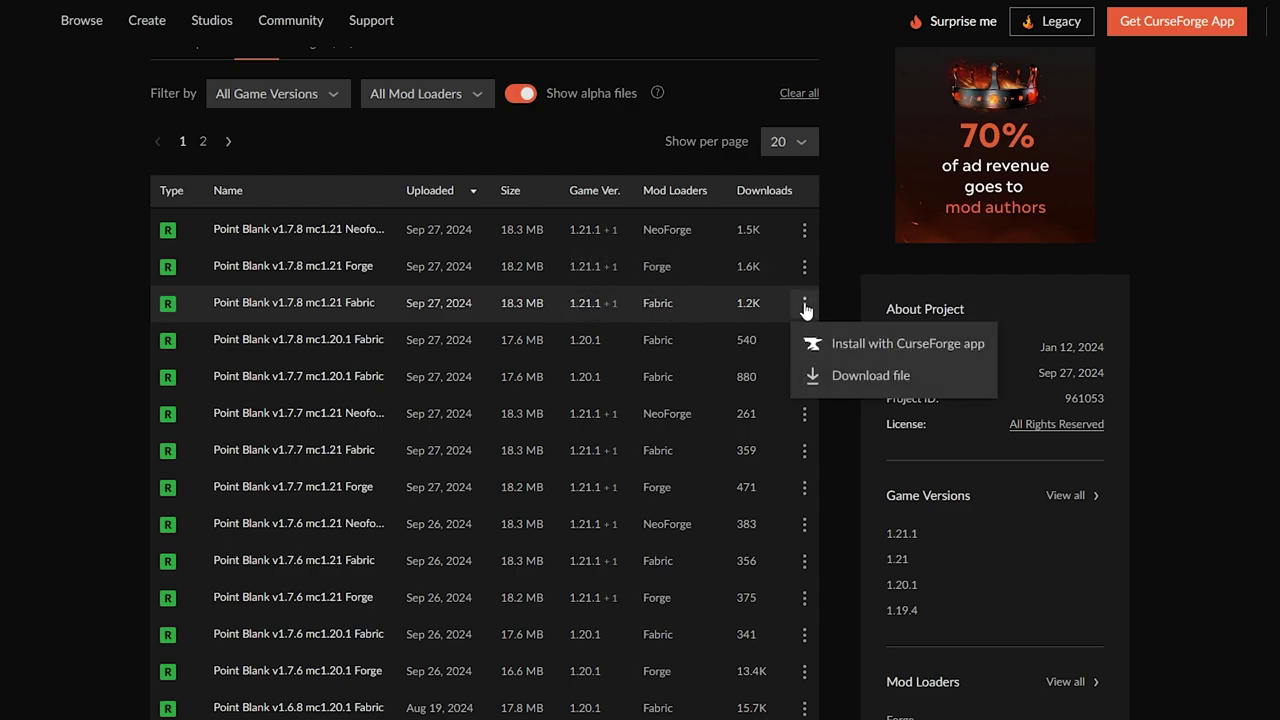
pyautogui.click(852, 377)
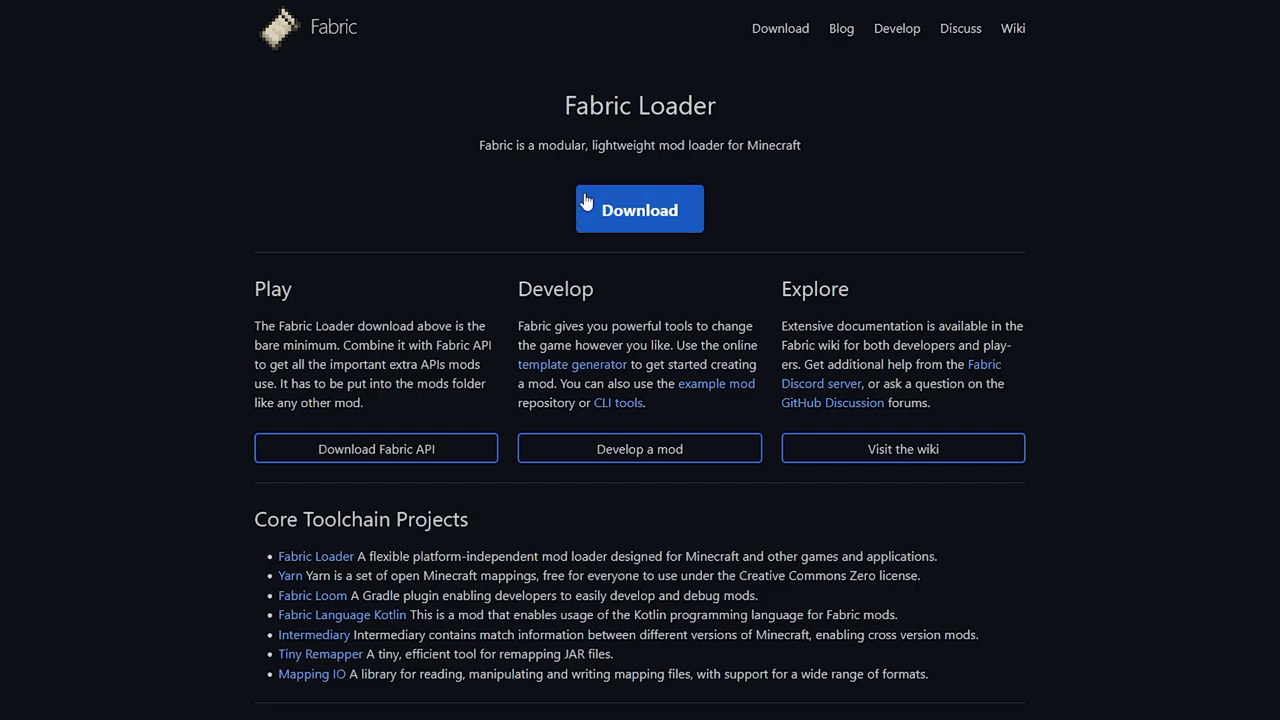
# - Download the Fabric Loader installer for Windows from the Fabric website
pyautogui.click(623, 215)
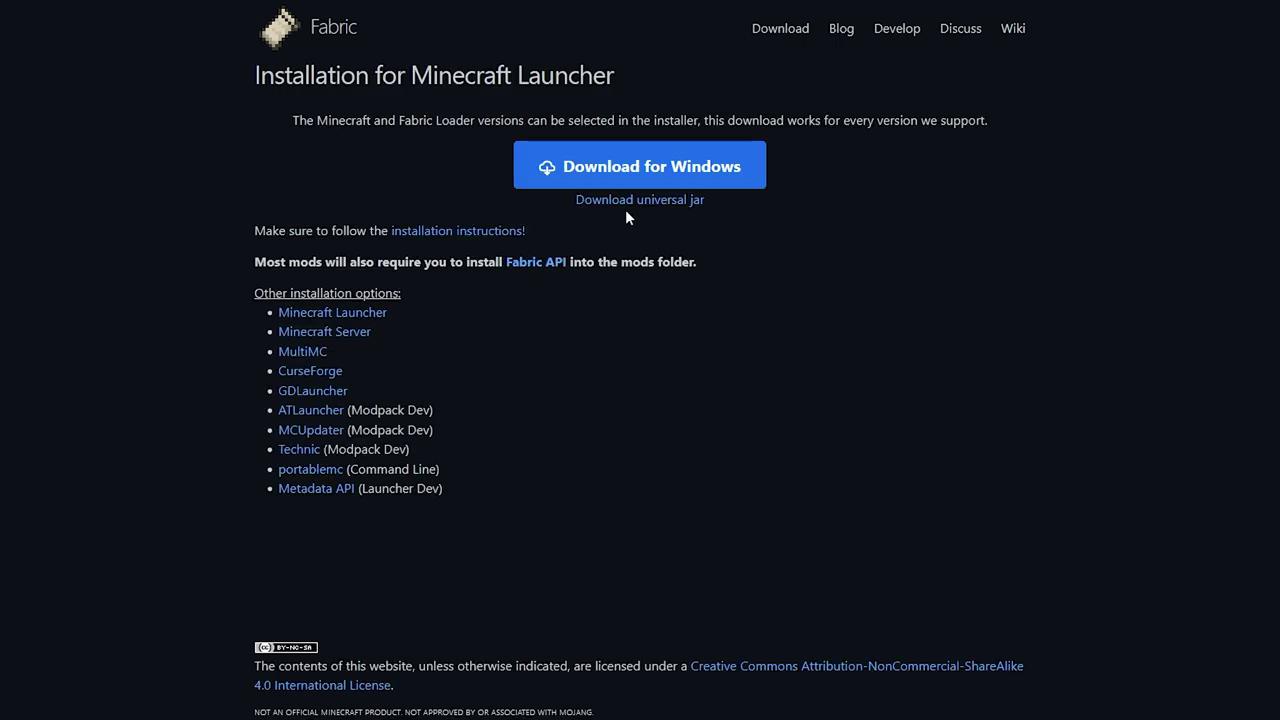
pyautogui.click(636, 168)
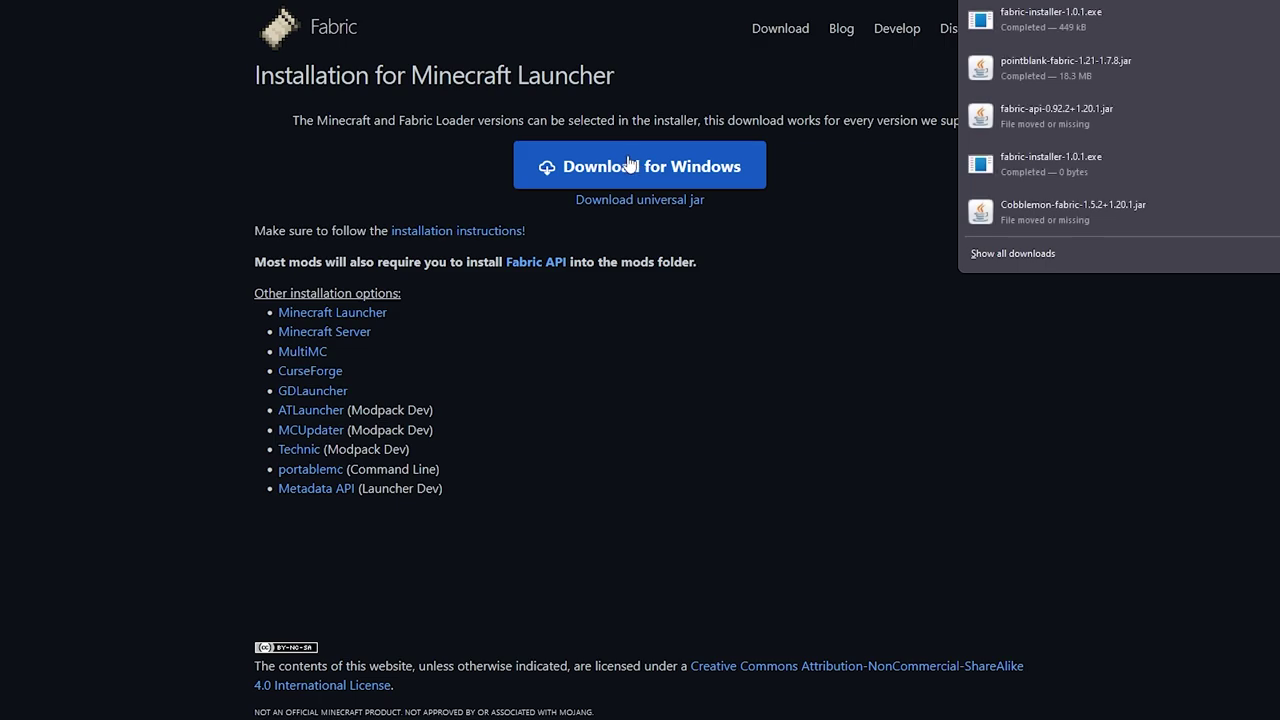
pyautogui.click(491, 30)
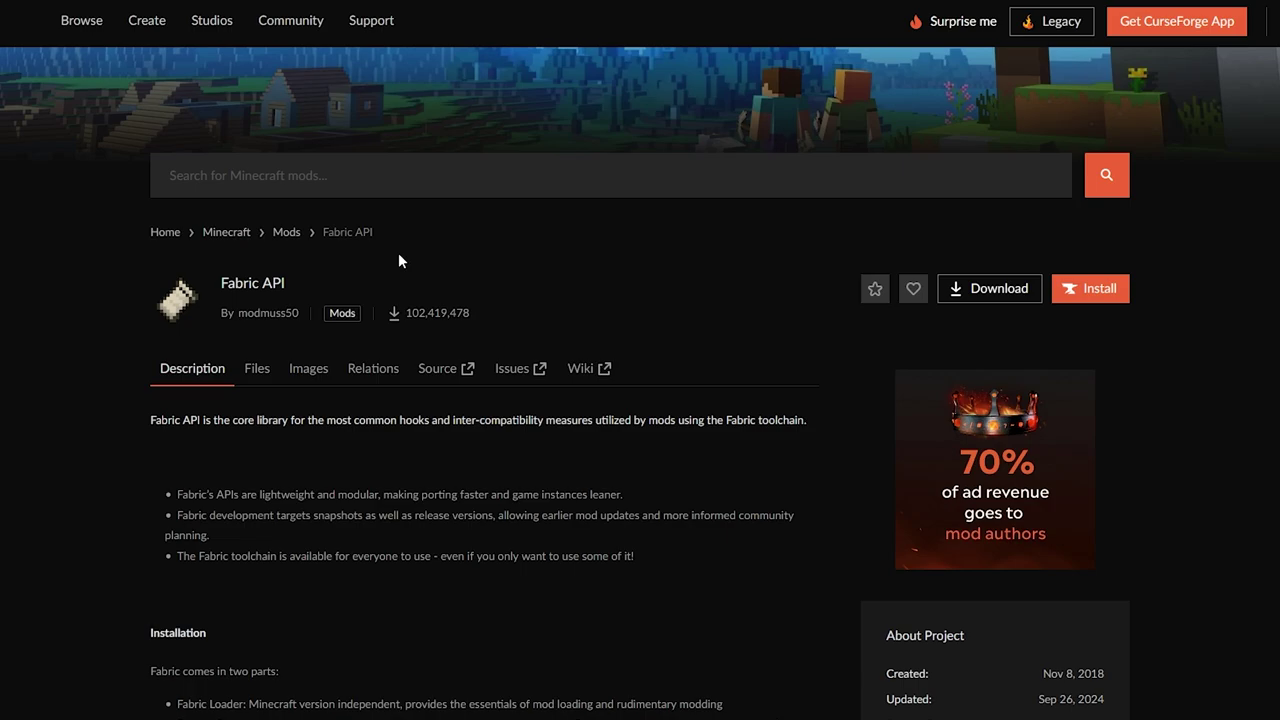
# - Download the Fabric API 0.105.0+1.21.1 release file from the Fabric API mod page on CurseForge
pyautogui.scroll(-1, 244, 240)
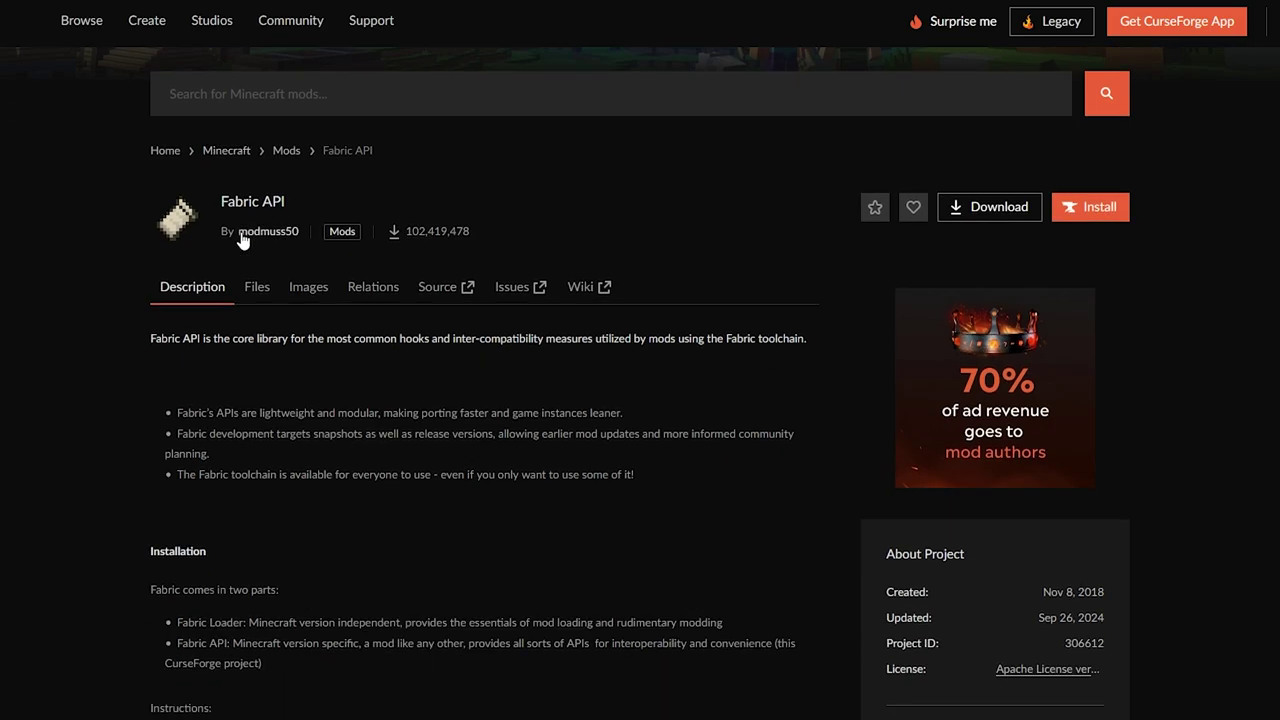
pyautogui.click(248, 294)
pyautogui.scroll(-4, 499, 280)
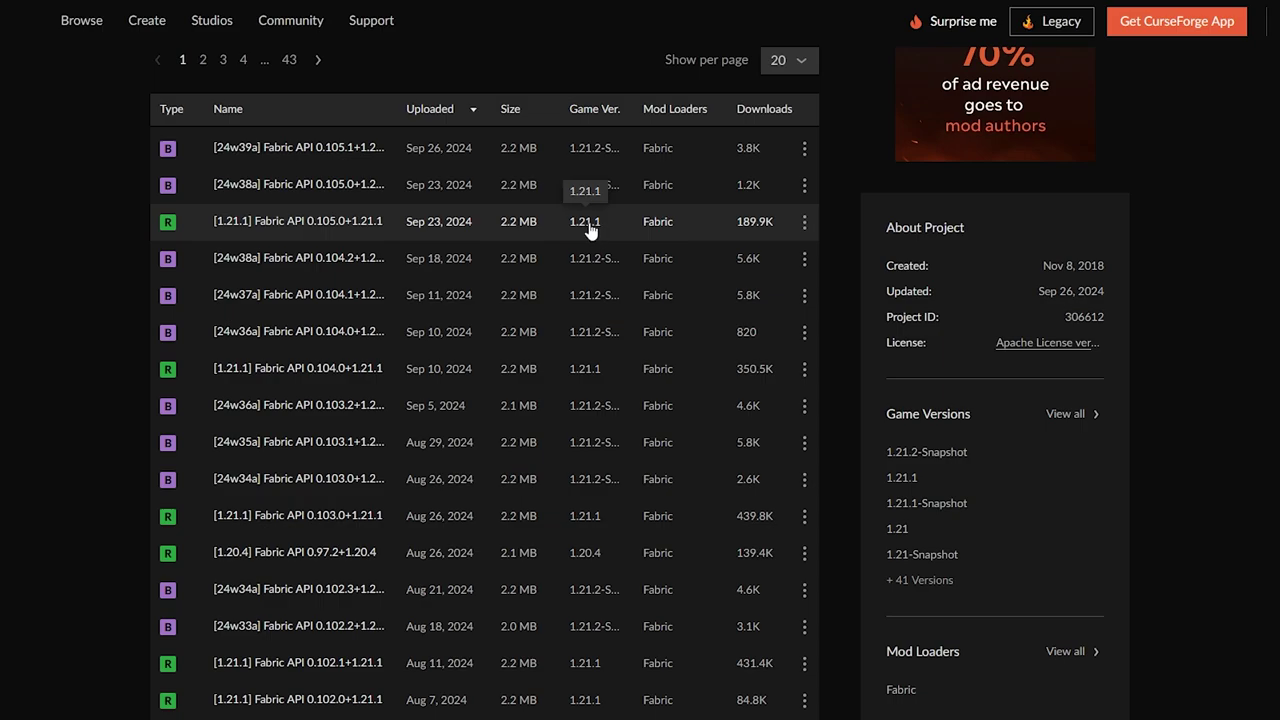
pyautogui.click(805, 225)
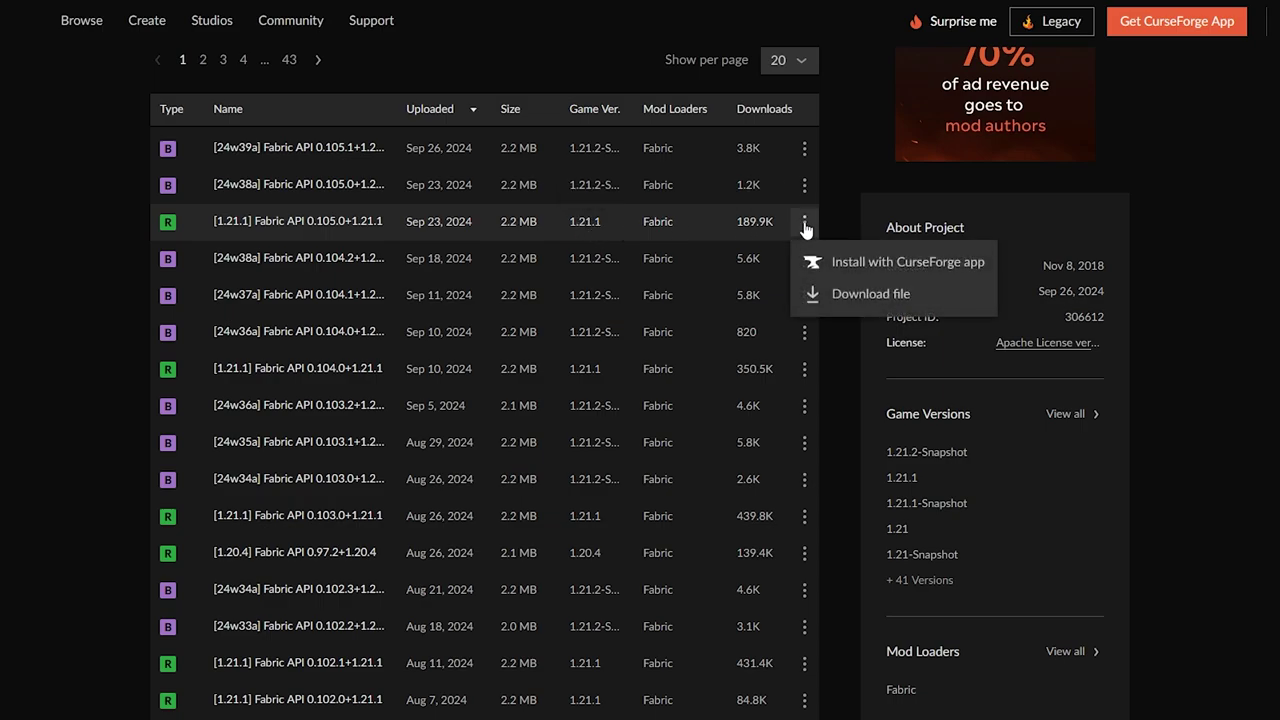
pyautogui.click(845, 297)
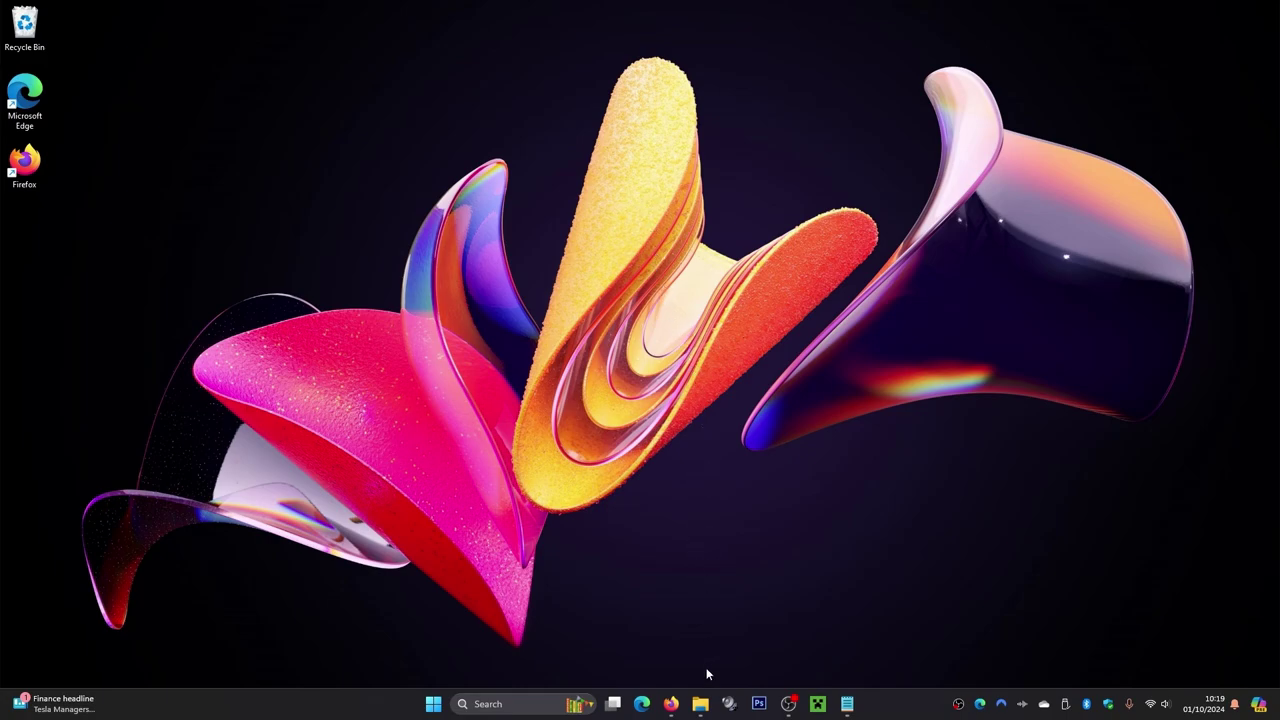
# - Move the Fabric API, Fabric installer and Point Blank files from the Downloads folder to the desktop in File Explorer
pyautogui.click(700, 703)
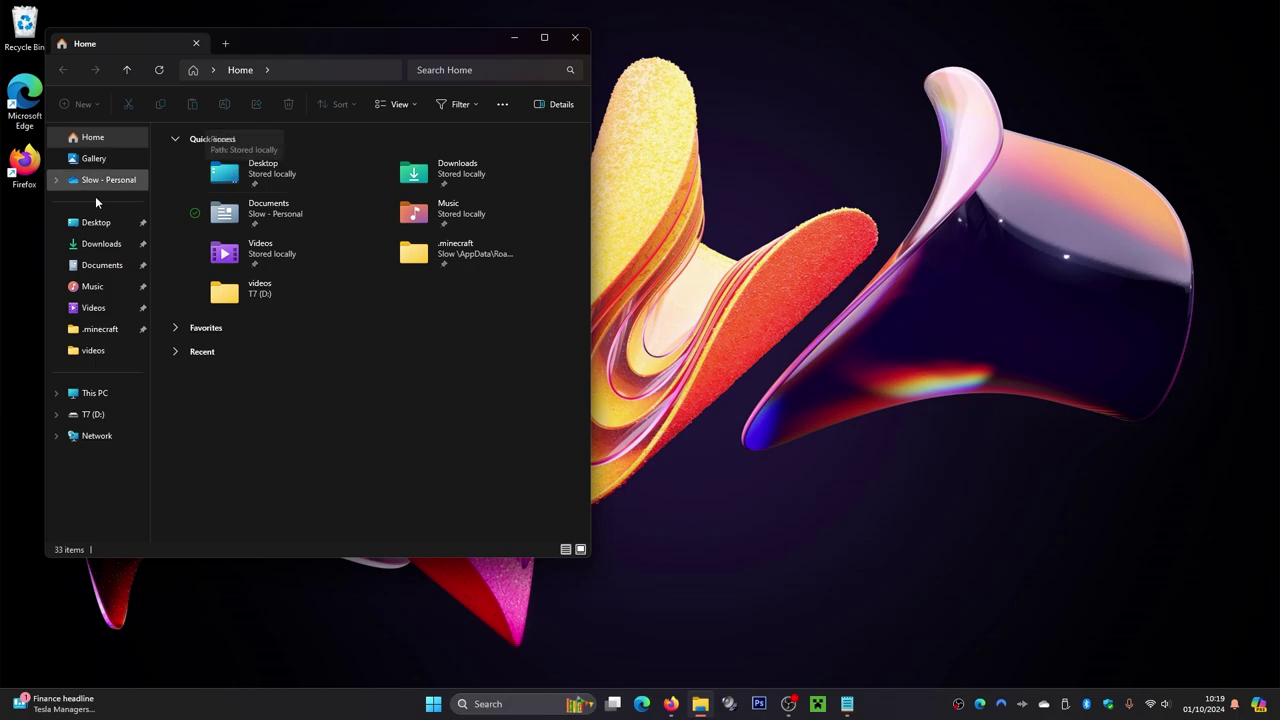
pyautogui.click(91, 245)
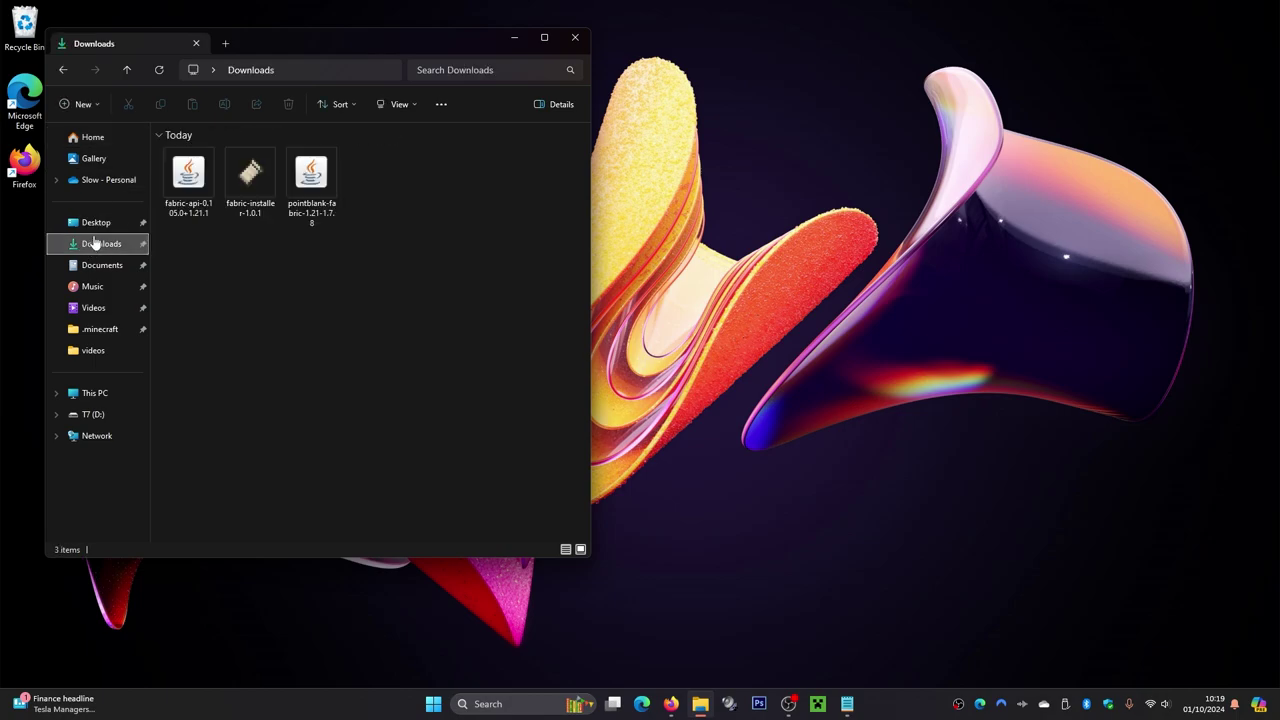
pyautogui.moveTo(187, 235); pyautogui.dragTo(328, 232)
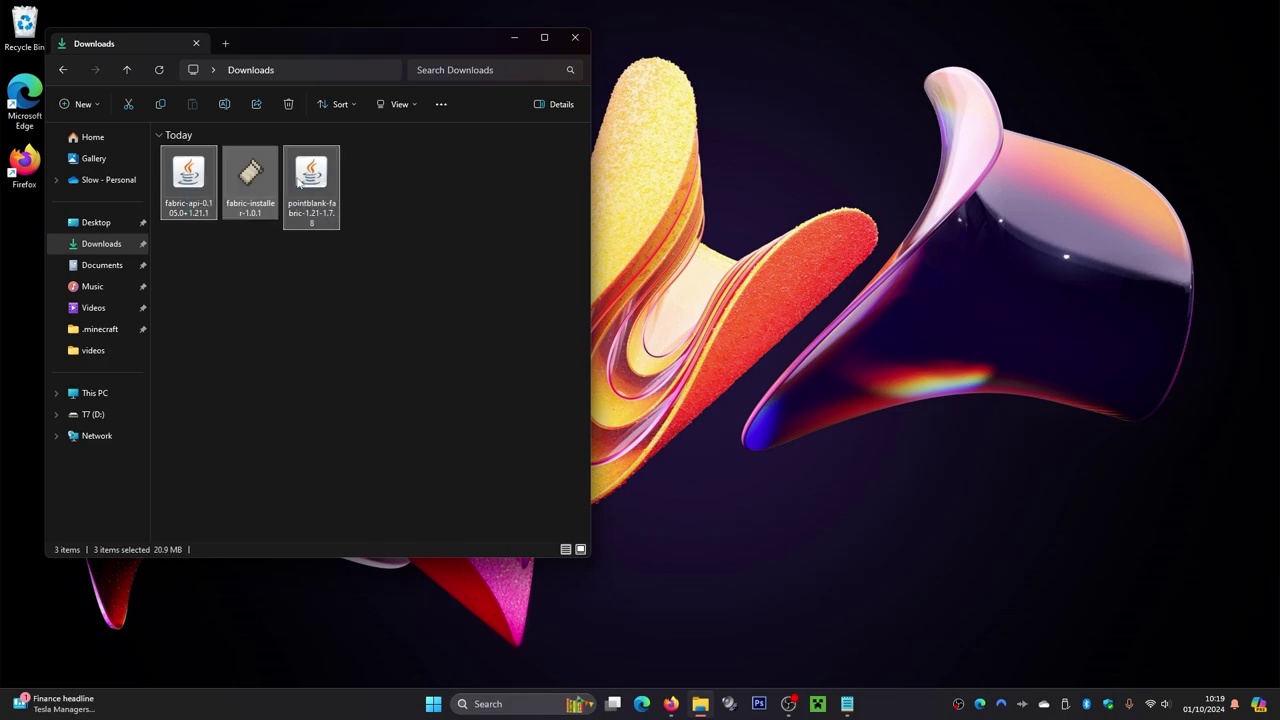
pyautogui.moveTo(298, 180); pyautogui.dragTo(652, 176)
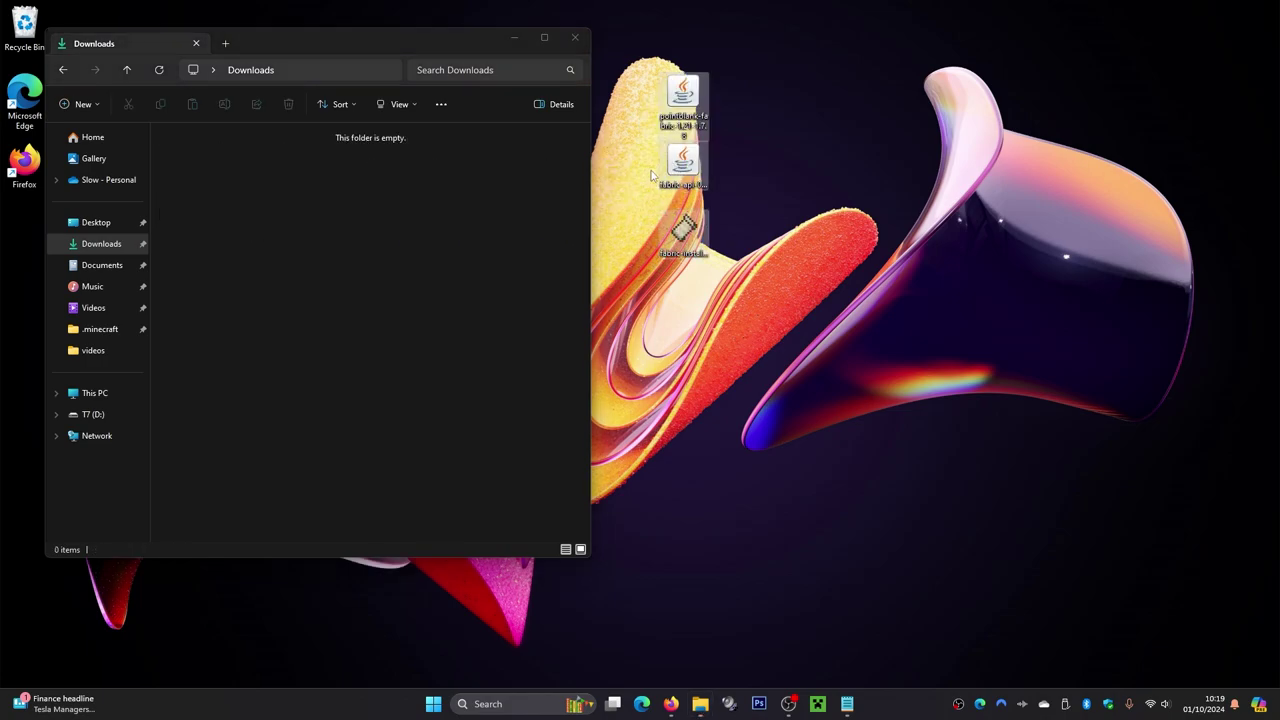
pyautogui.click(577, 40)
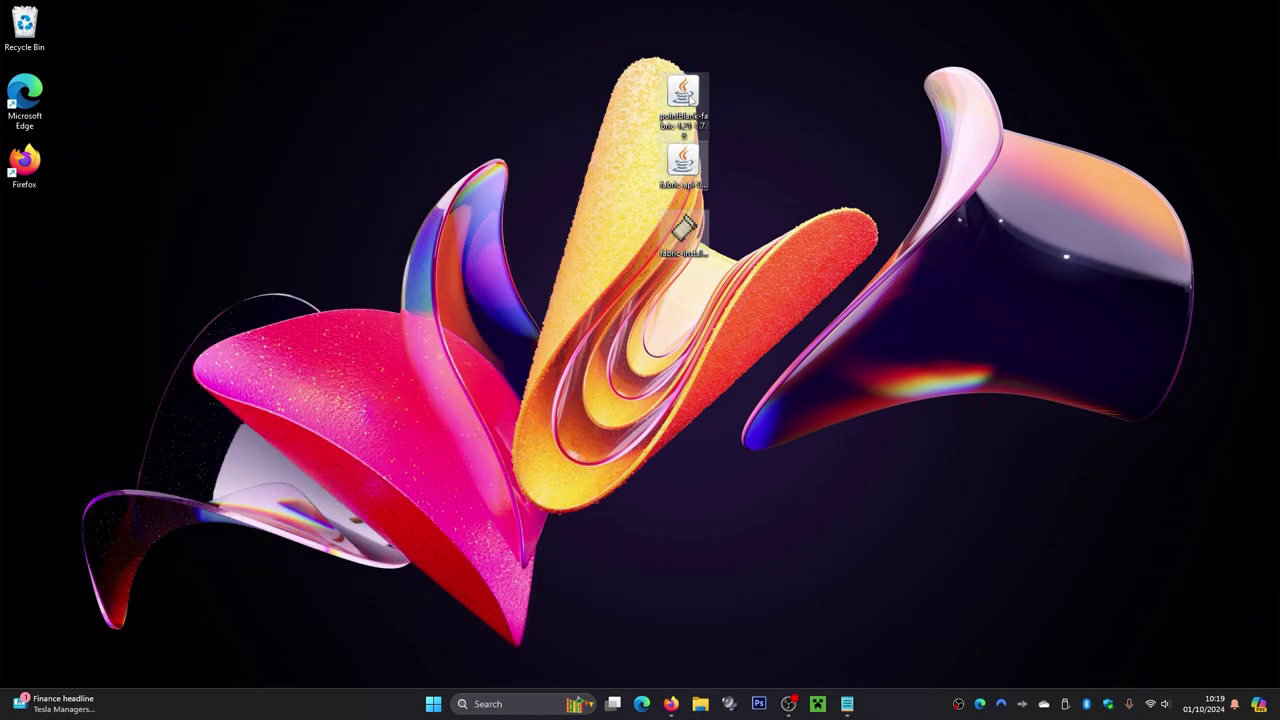
pyautogui.moveTo(692, 258); pyautogui.dragTo(743, 258)
pyautogui.click(808, 100)
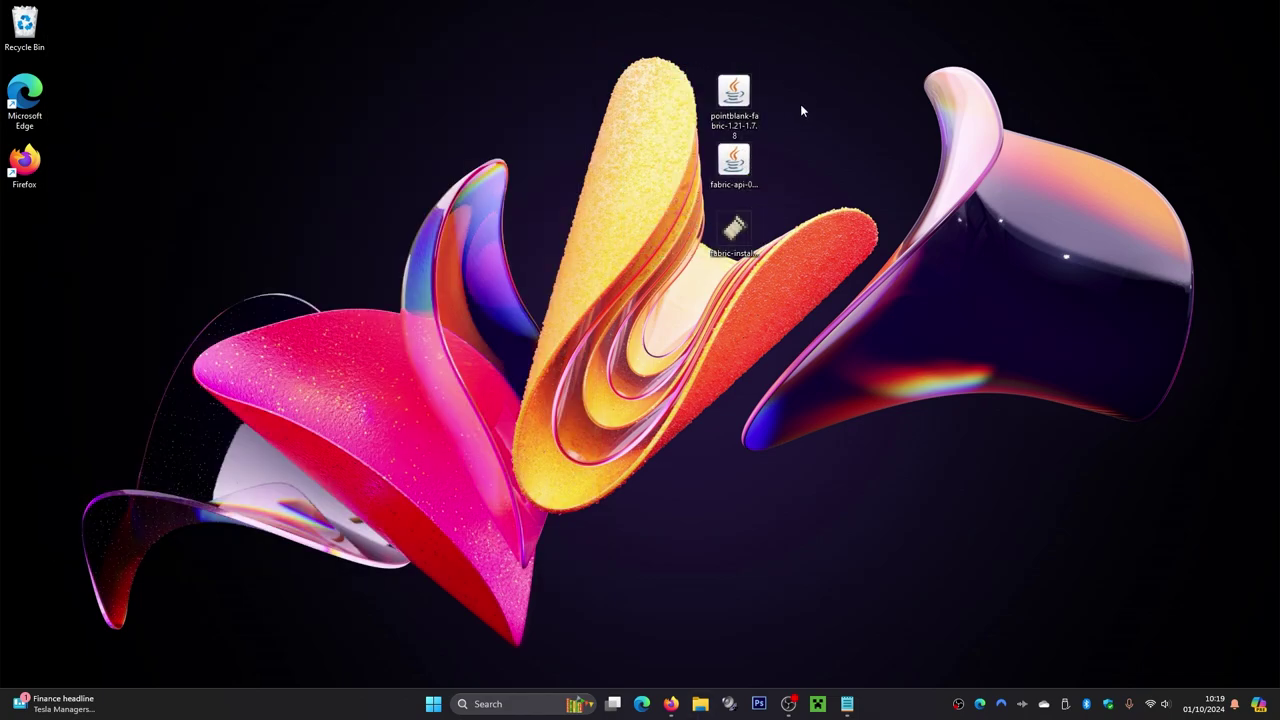
# - Run the Fabric installer to install loader 0.16.5 for Minecraft 1.21.1 in the .minecraft folder, and close it
pyautogui.click(733, 236)
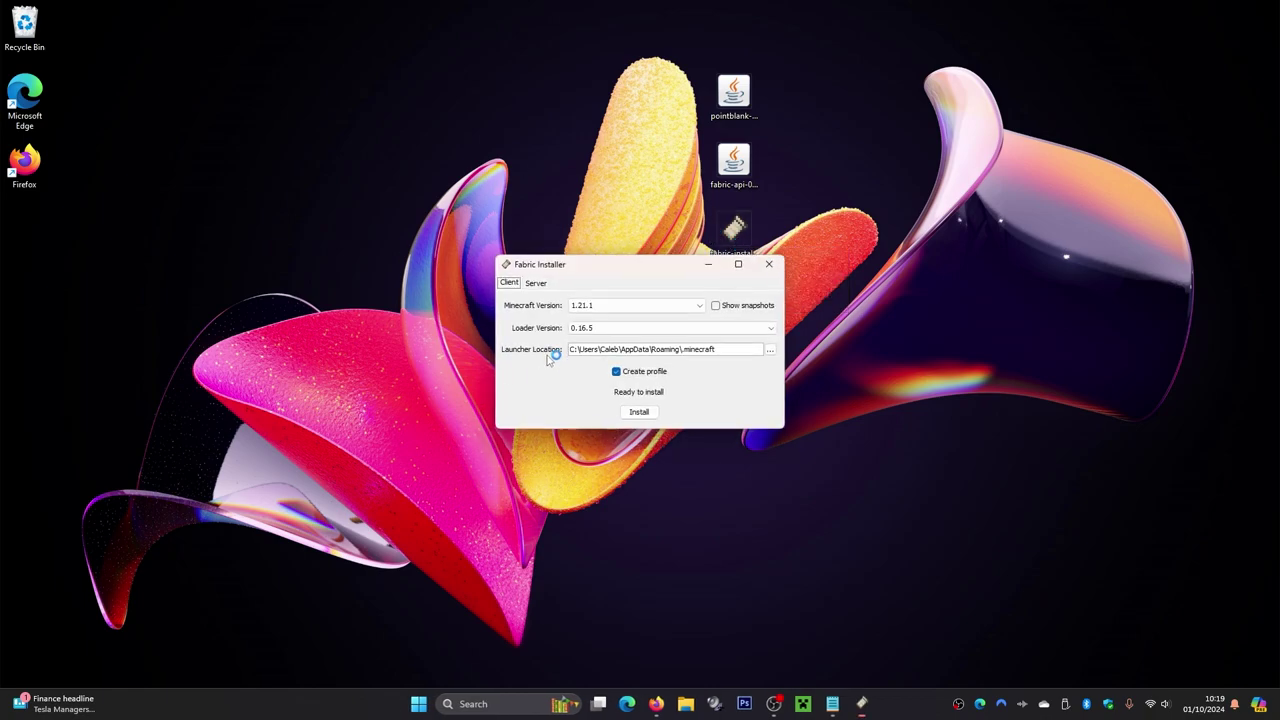
pyautogui.click(572, 309)
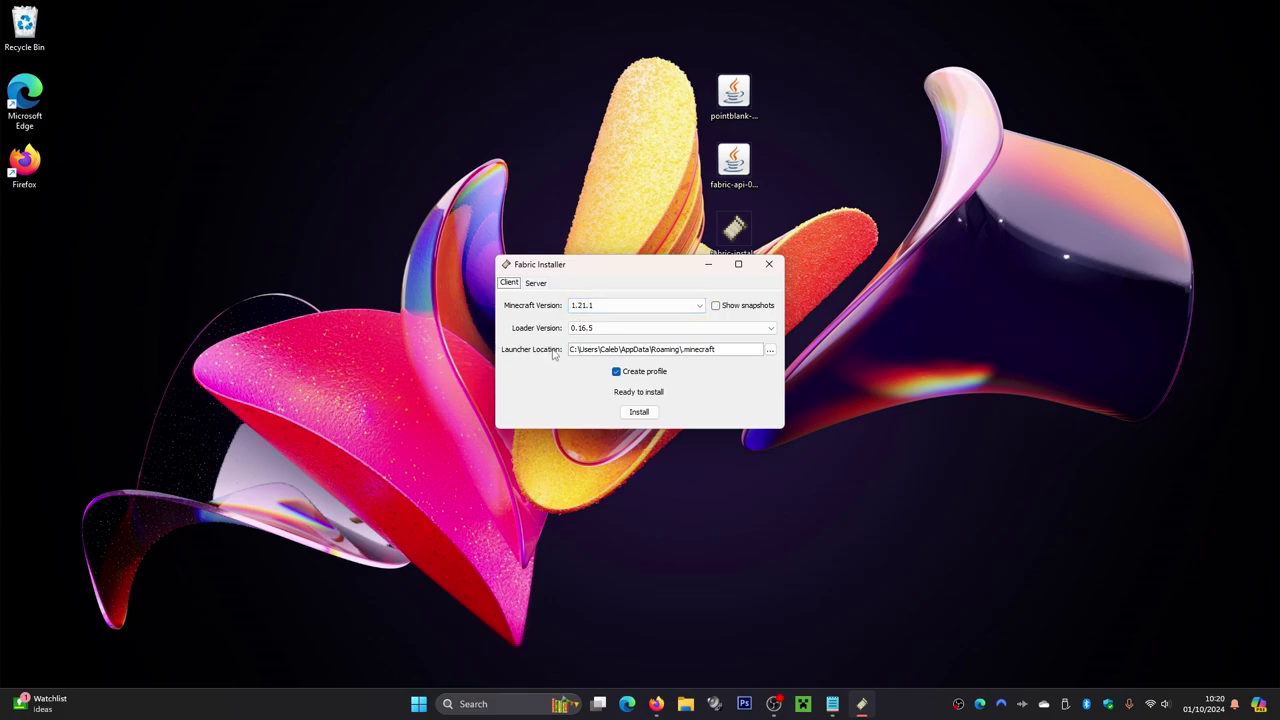
pyautogui.moveTo(680, 350); pyautogui.dragTo(718, 350)
pyautogui.click(683, 349)
pyautogui.click(732, 350)
pyautogui.click(640, 413)
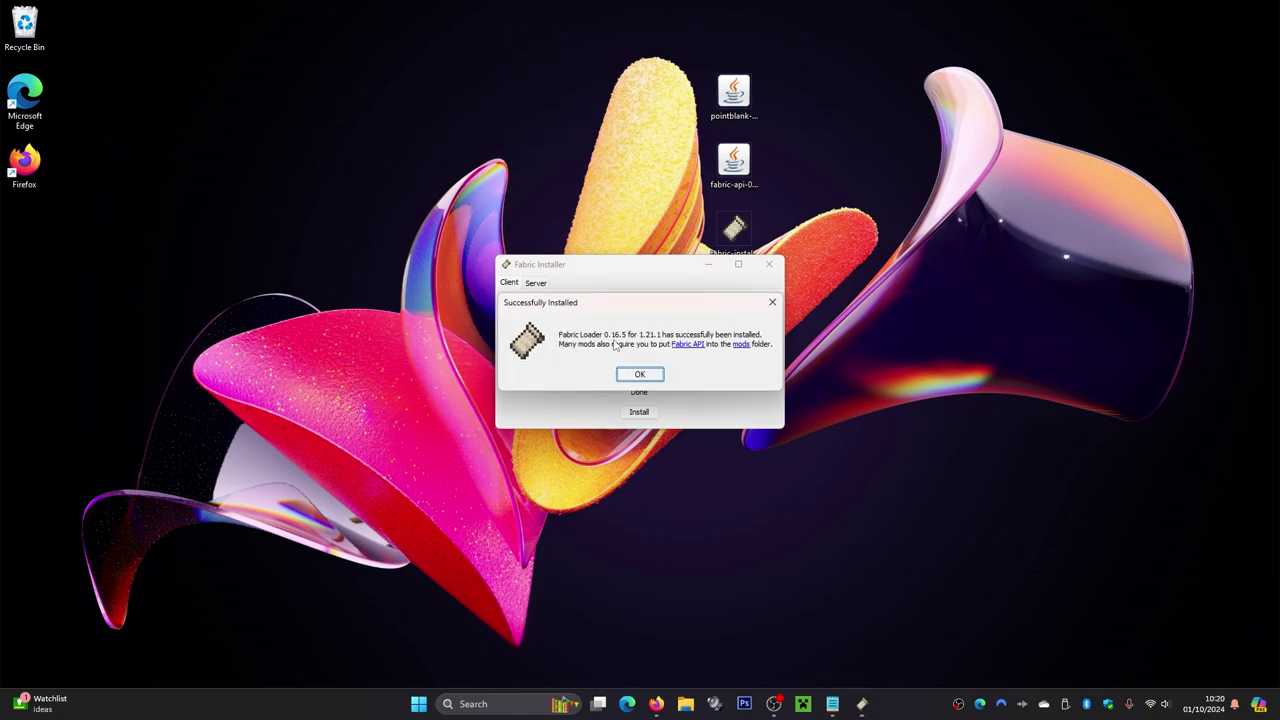
pyautogui.click(638, 376)
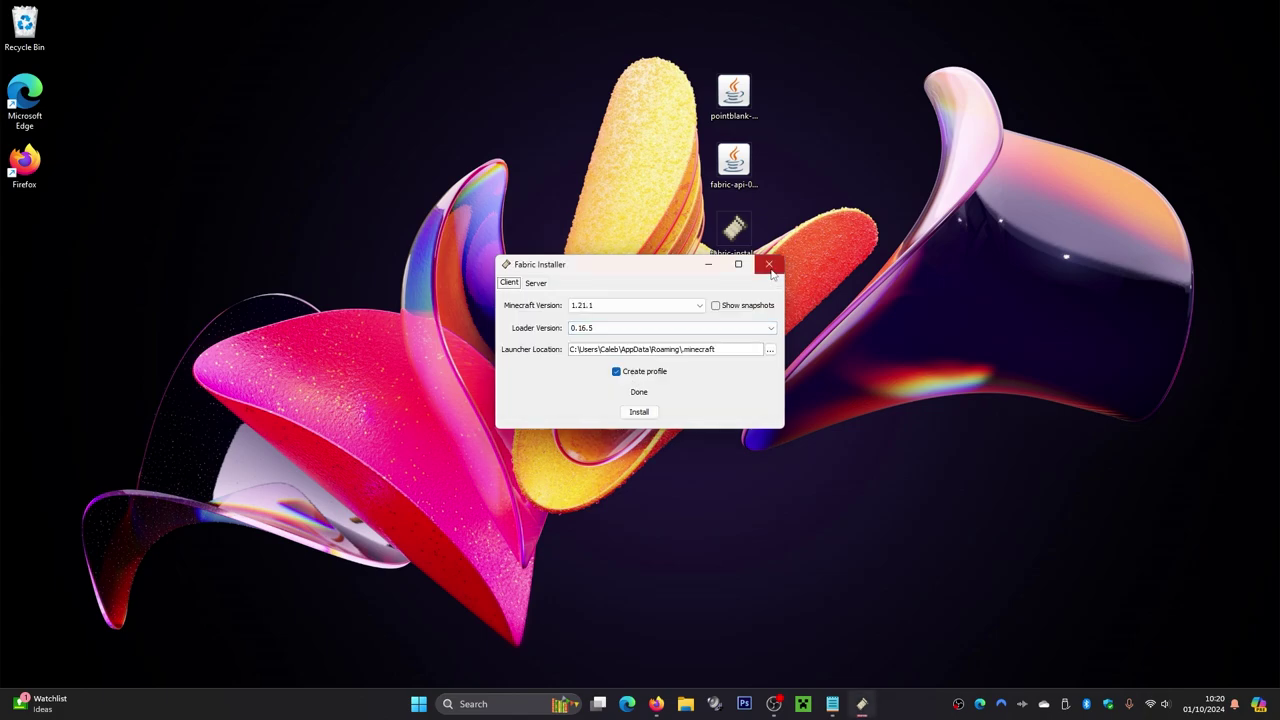
pyautogui.click(771, 269)
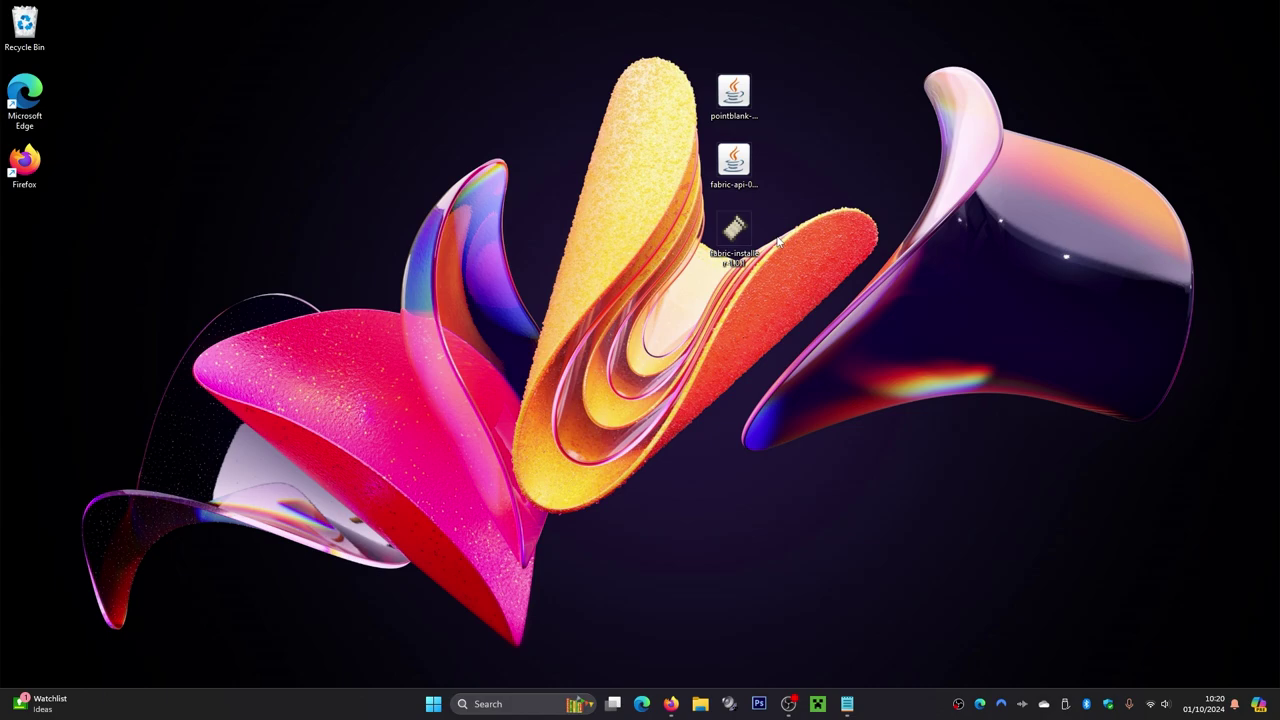
# - Move the Fabric installer file into the Recycle Bin and select the two remaining jar files on the desktop
pyautogui.moveTo(734, 237); pyautogui.dragTo(26, 26)
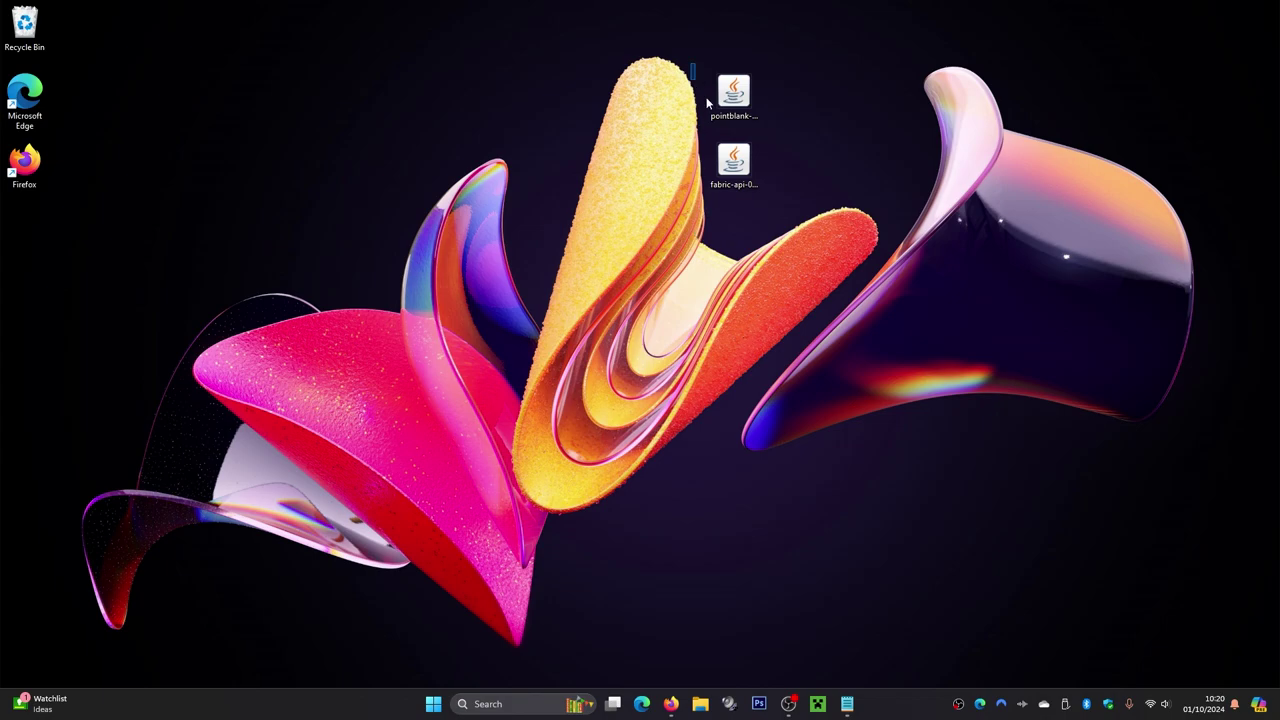
pyautogui.moveTo(707, 100); pyautogui.dragTo(764, 194)
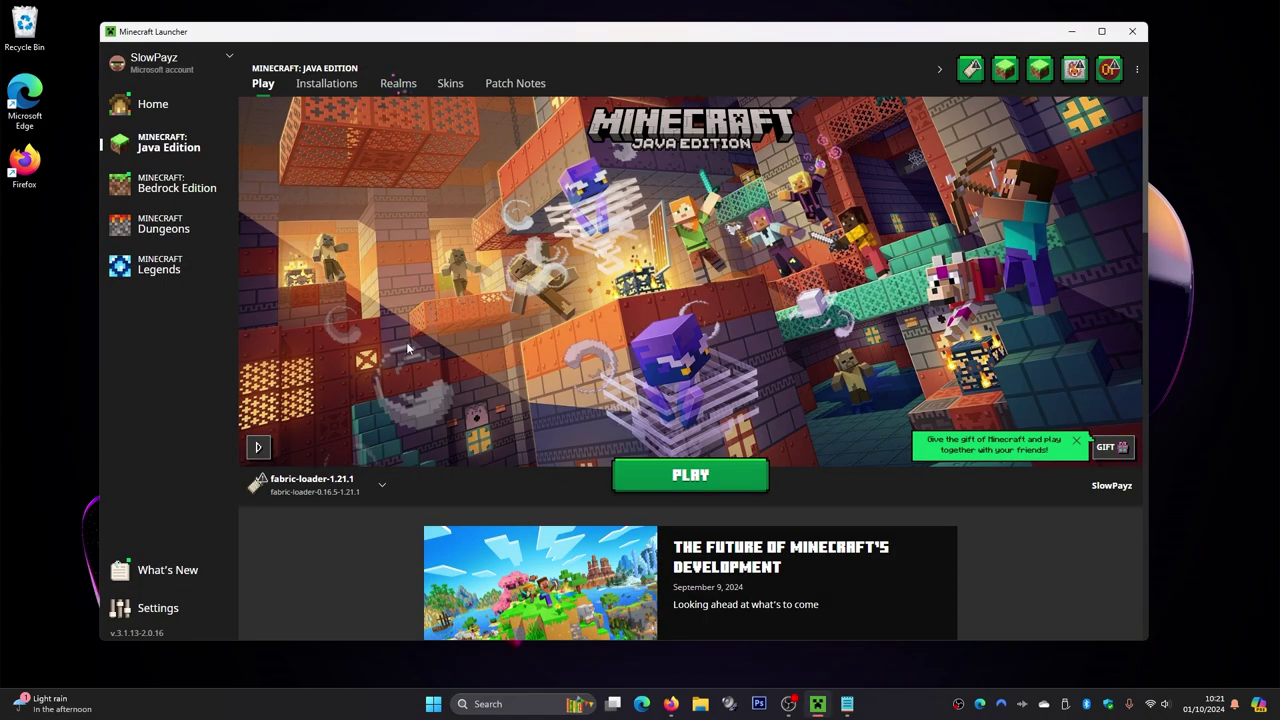
# - Choose the fabric-loader-1.21.1 installation for Minecraft: Java Edition in the Minecraft Launcher
pyautogui.moveTo(320, 487)
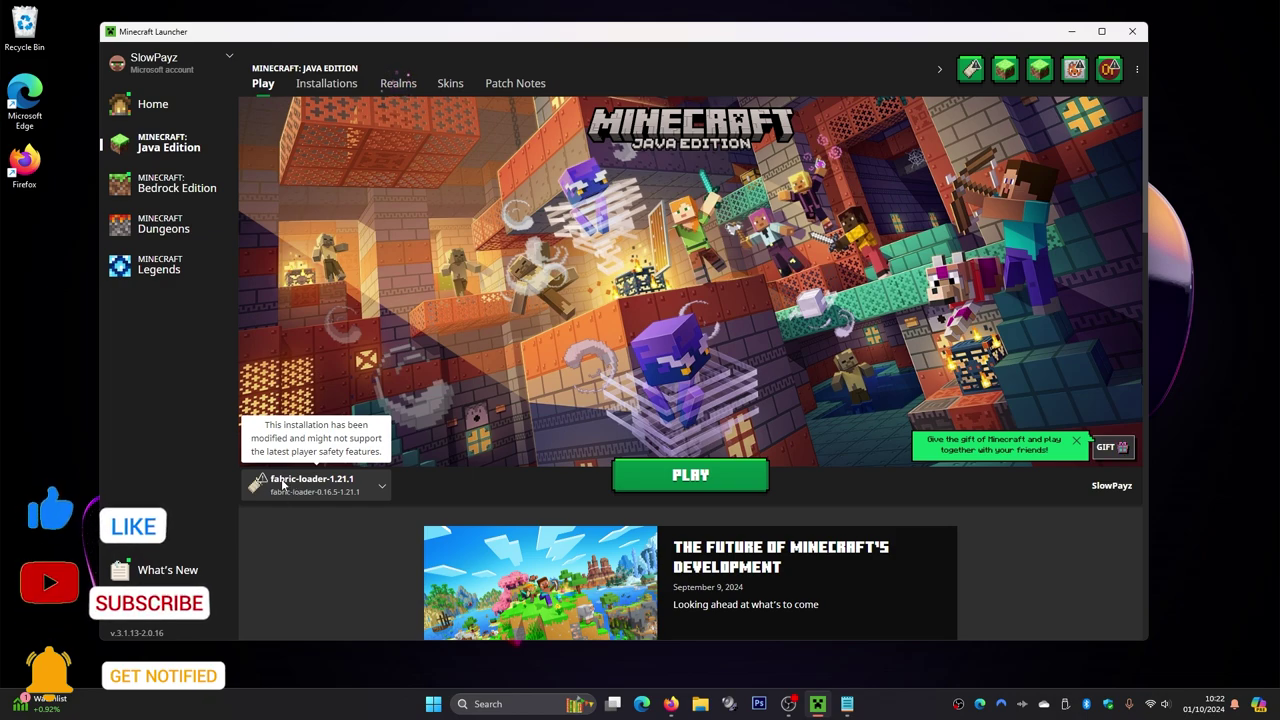
pyautogui.click(382, 491)
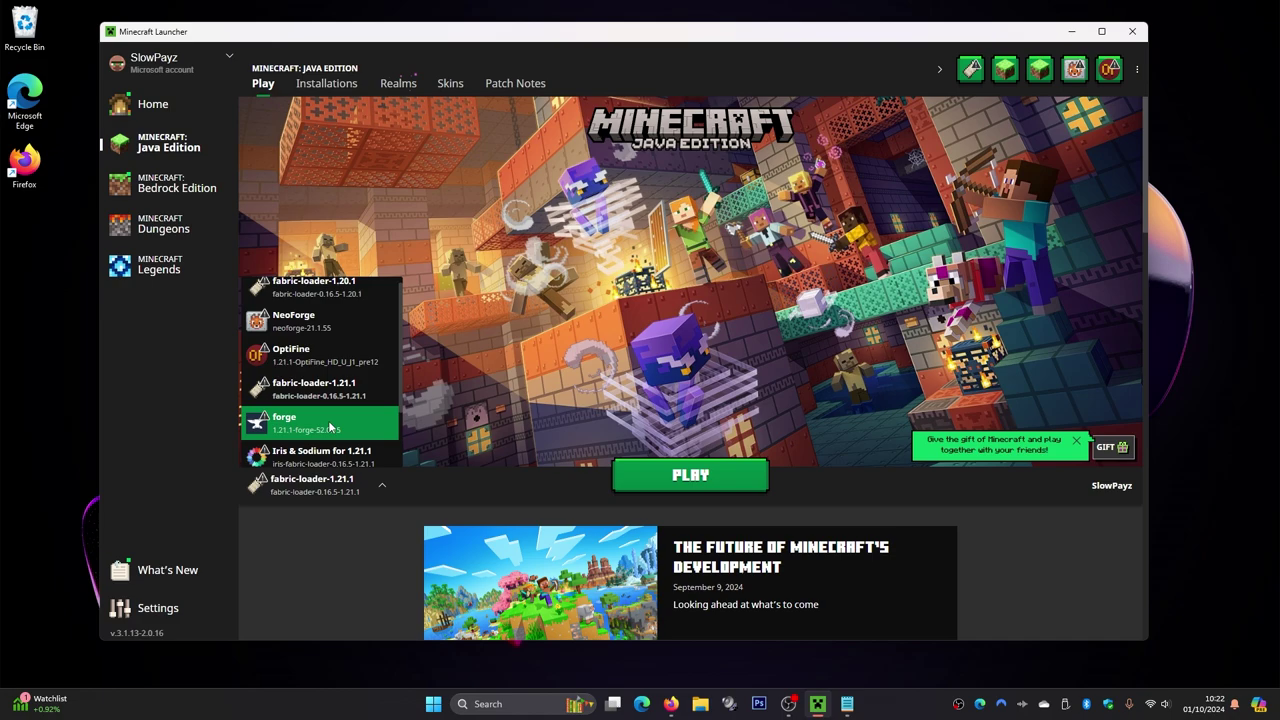
pyautogui.scroll(-2, 315, 400)
pyautogui.scroll(3, 312, 395)
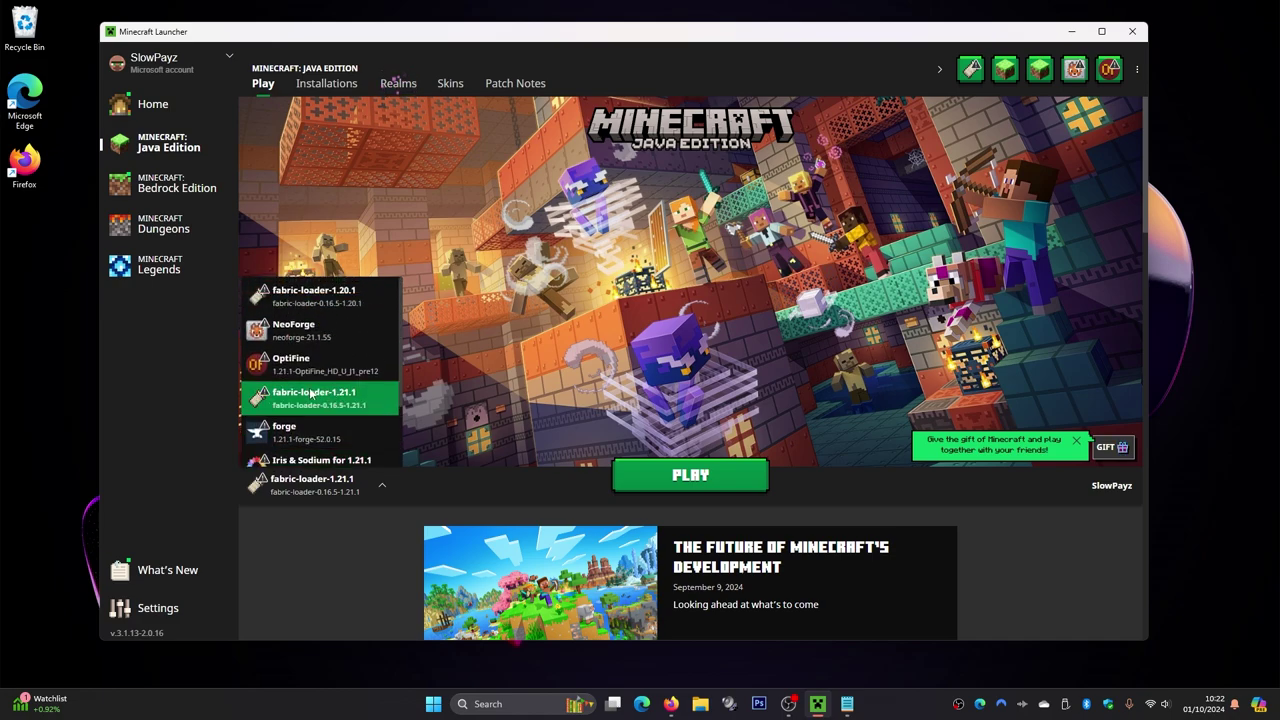
pyautogui.click(342, 400)
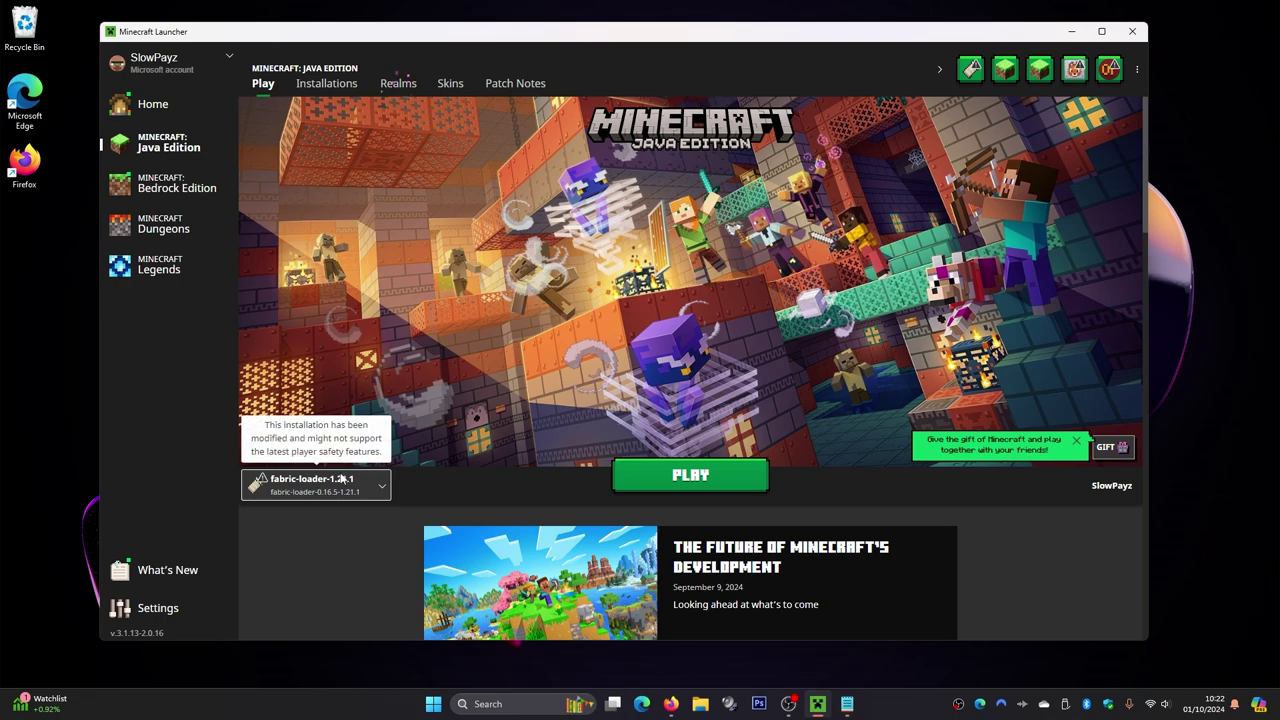
# - Open the Java Edition installations list and make sure modded versions are included
pyautogui.click(322, 88)
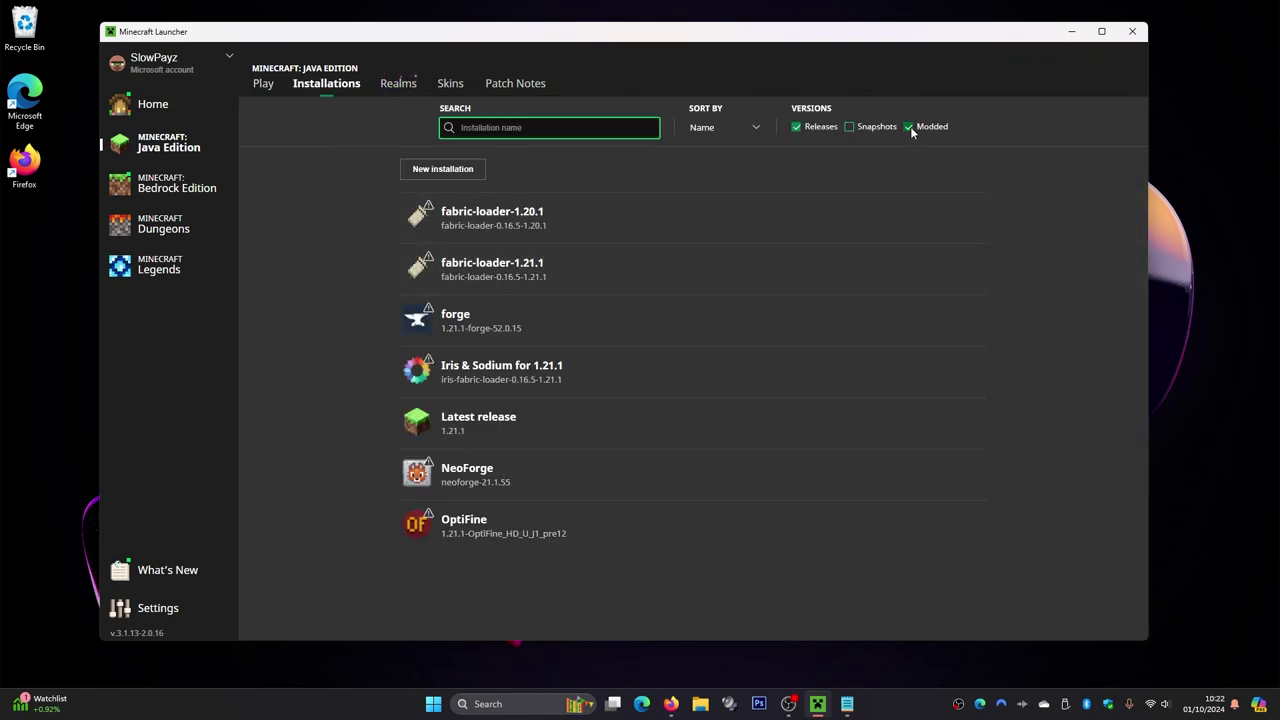
pyautogui.click(909, 127)
pyautogui.click(908, 127)
pyautogui.click(444, 169)
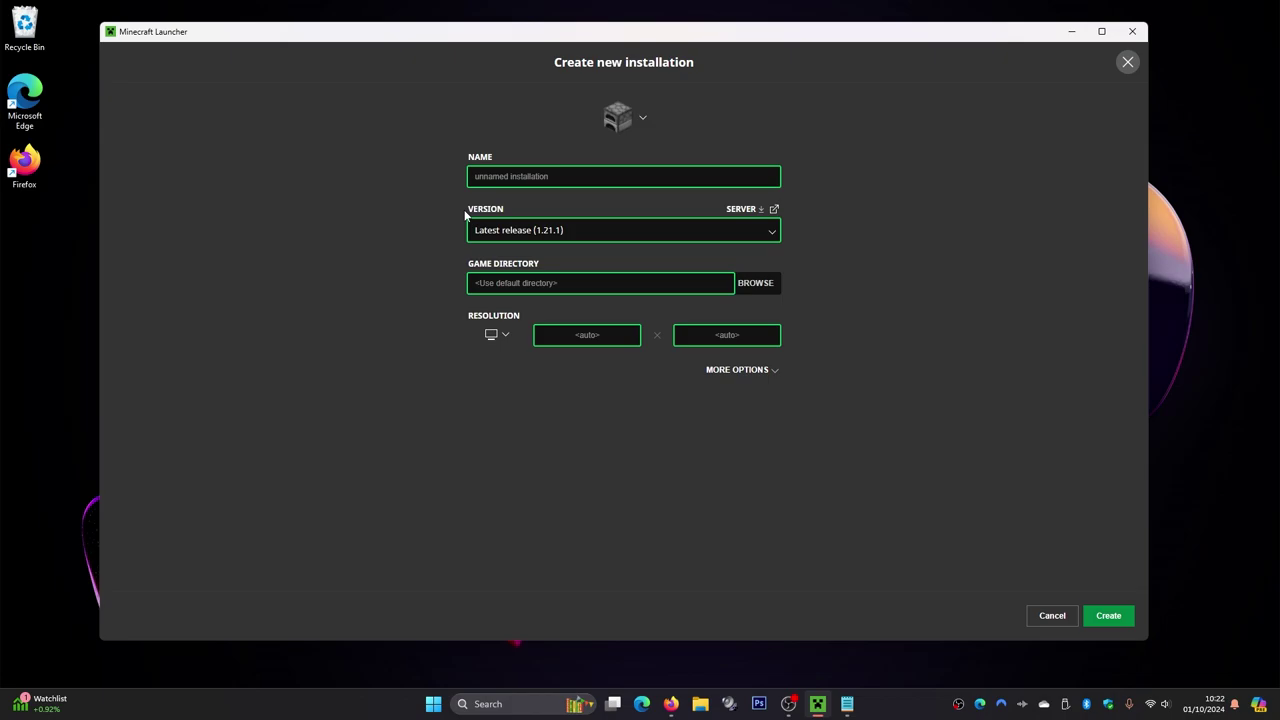
pyautogui.click(578, 231)
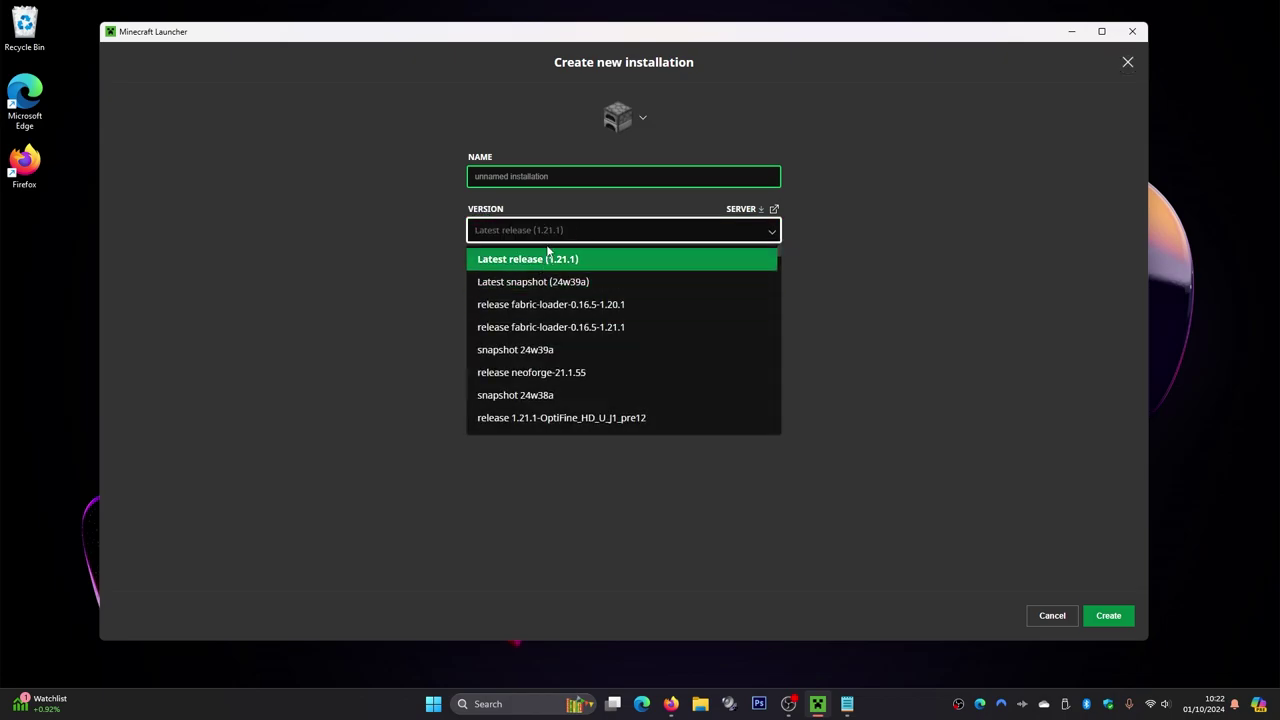
pyautogui.click(633, 328)
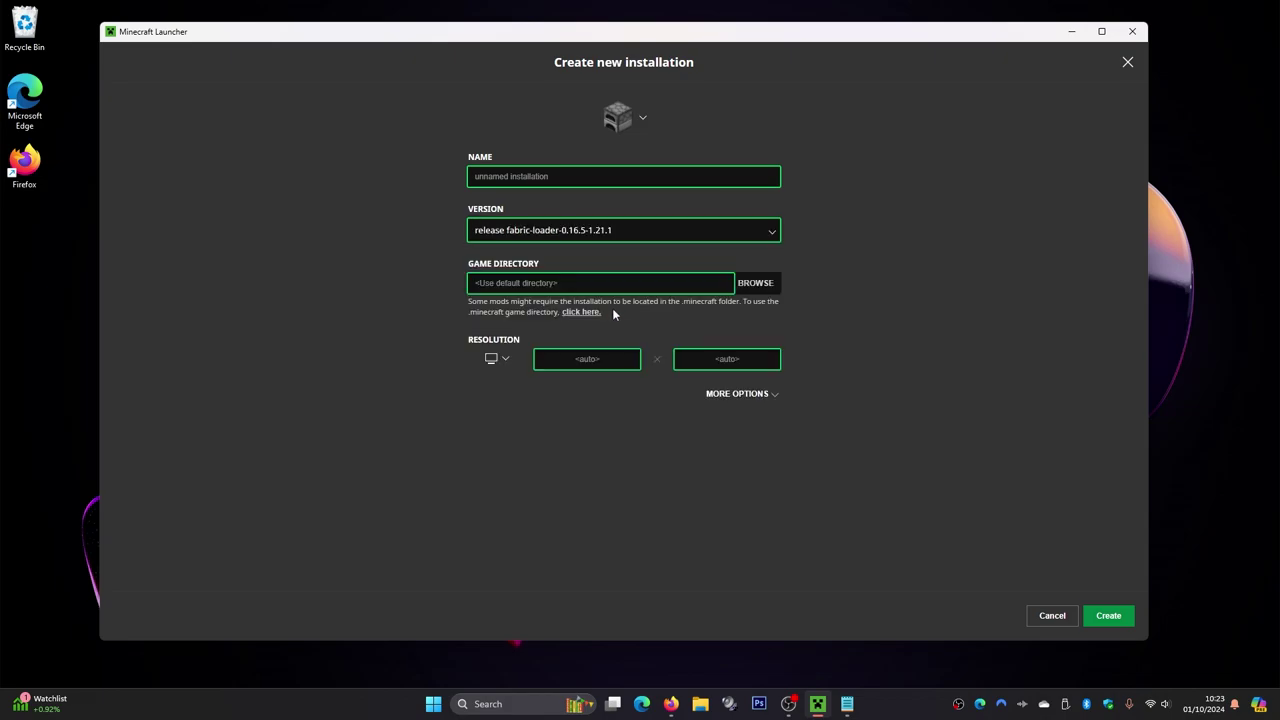
pyautogui.click(535, 176)
pyautogui.click(631, 124)
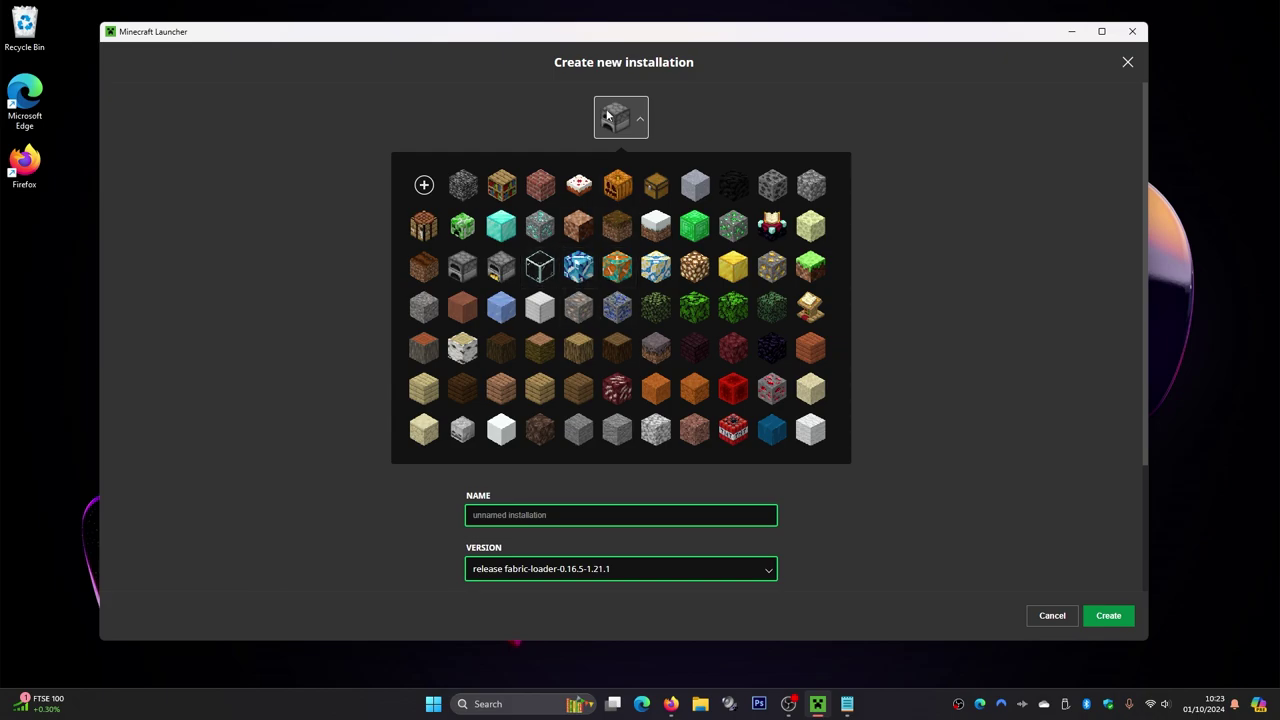
pyautogui.click(624, 121)
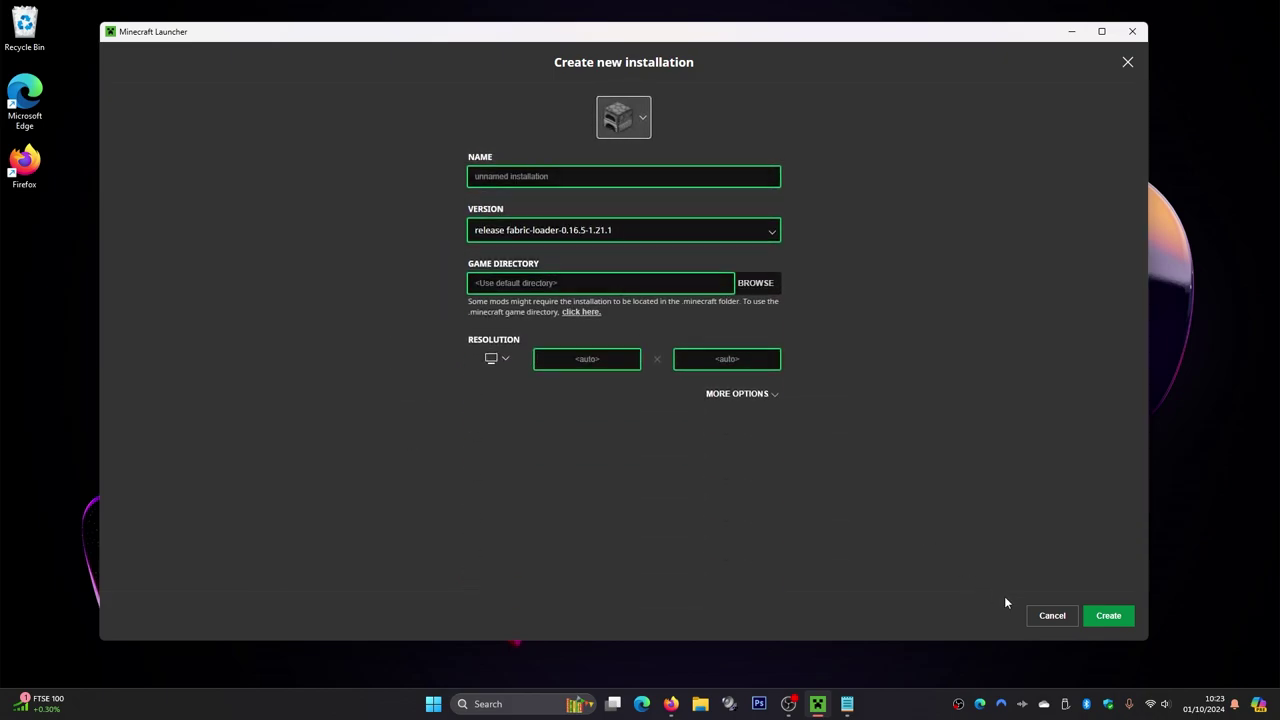
pyautogui.click(1052, 619)
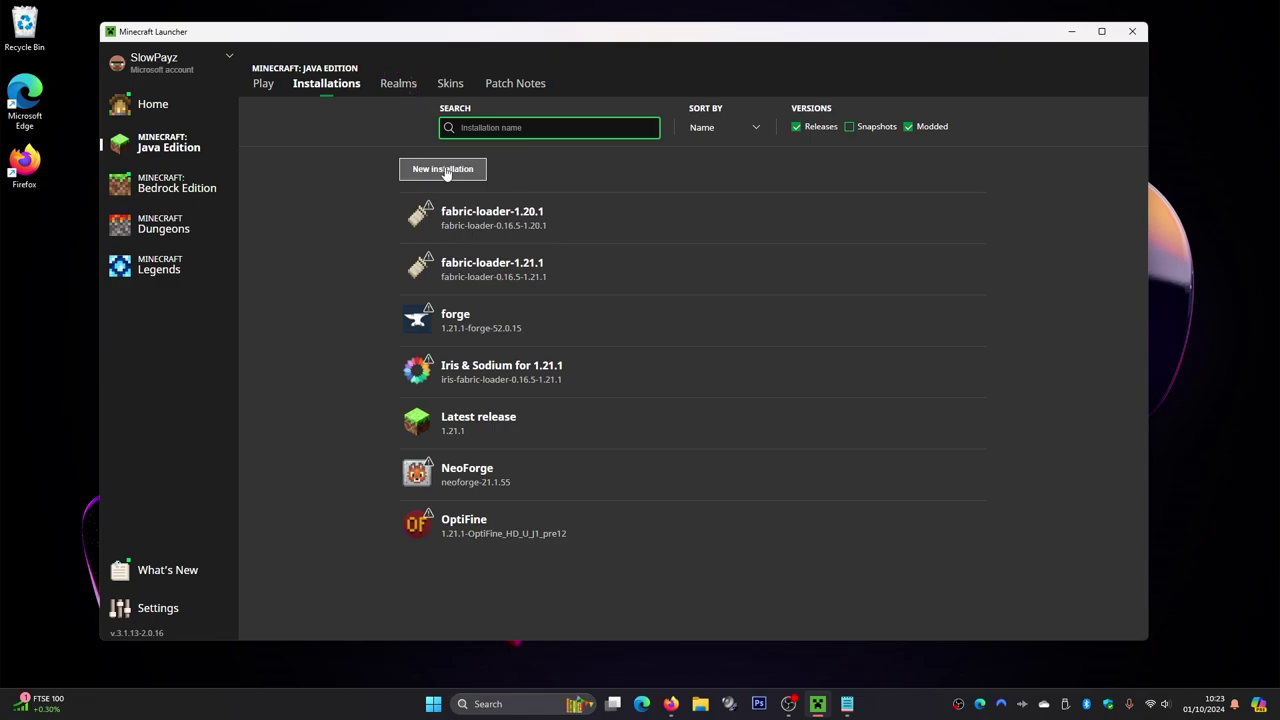
# - Open the game folder of the fabric-loader-1.21.1 installation and delete its existing mods folder
pyautogui.moveTo(580, 269)
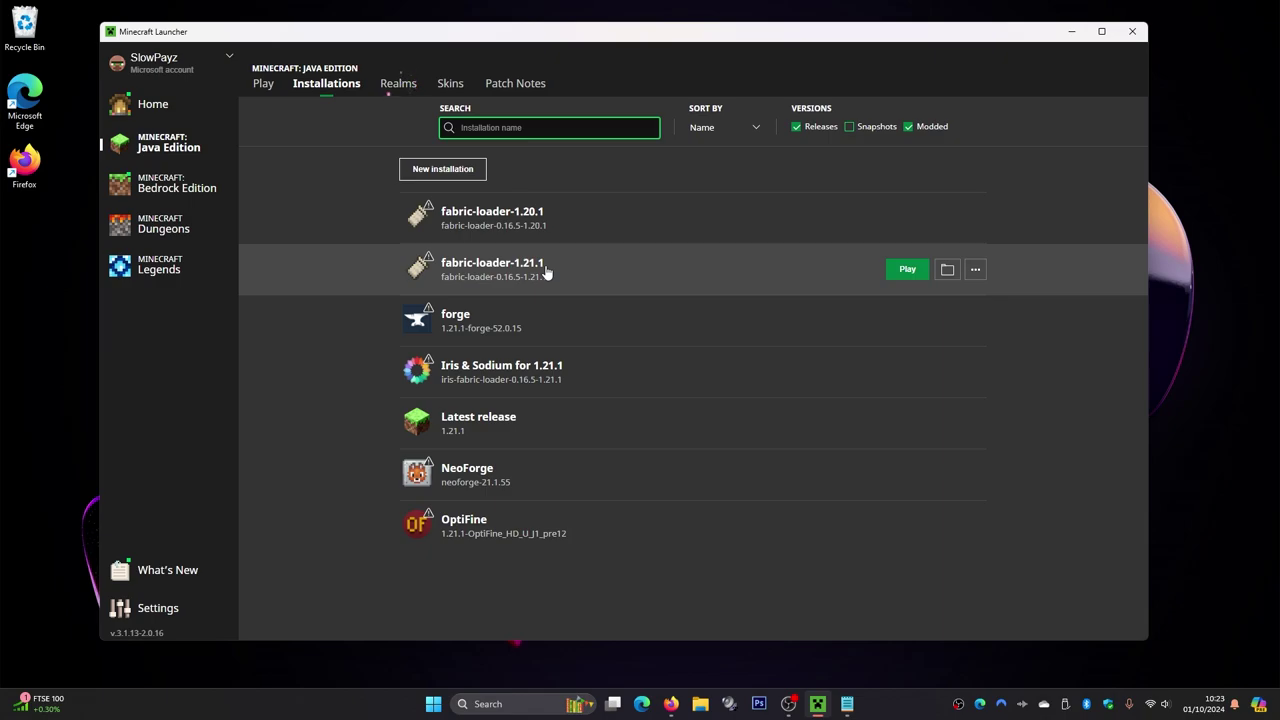
pyautogui.click(946, 272)
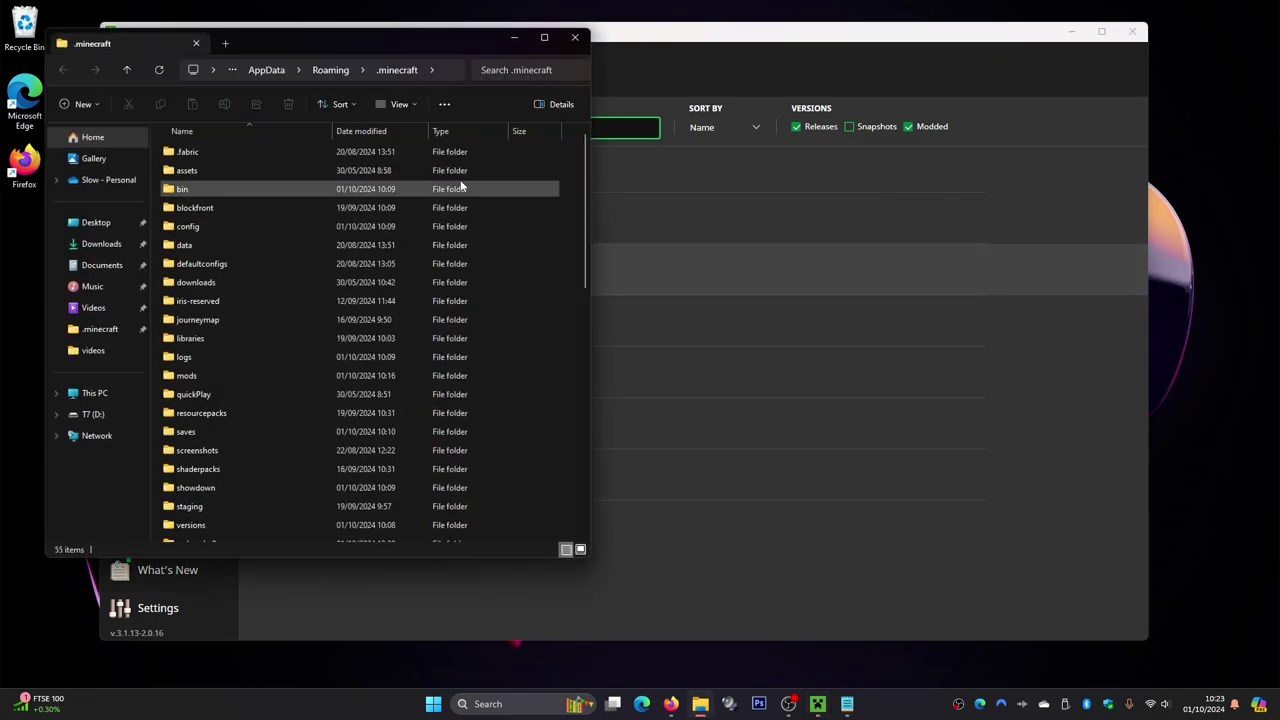
pyautogui.click(203, 374)
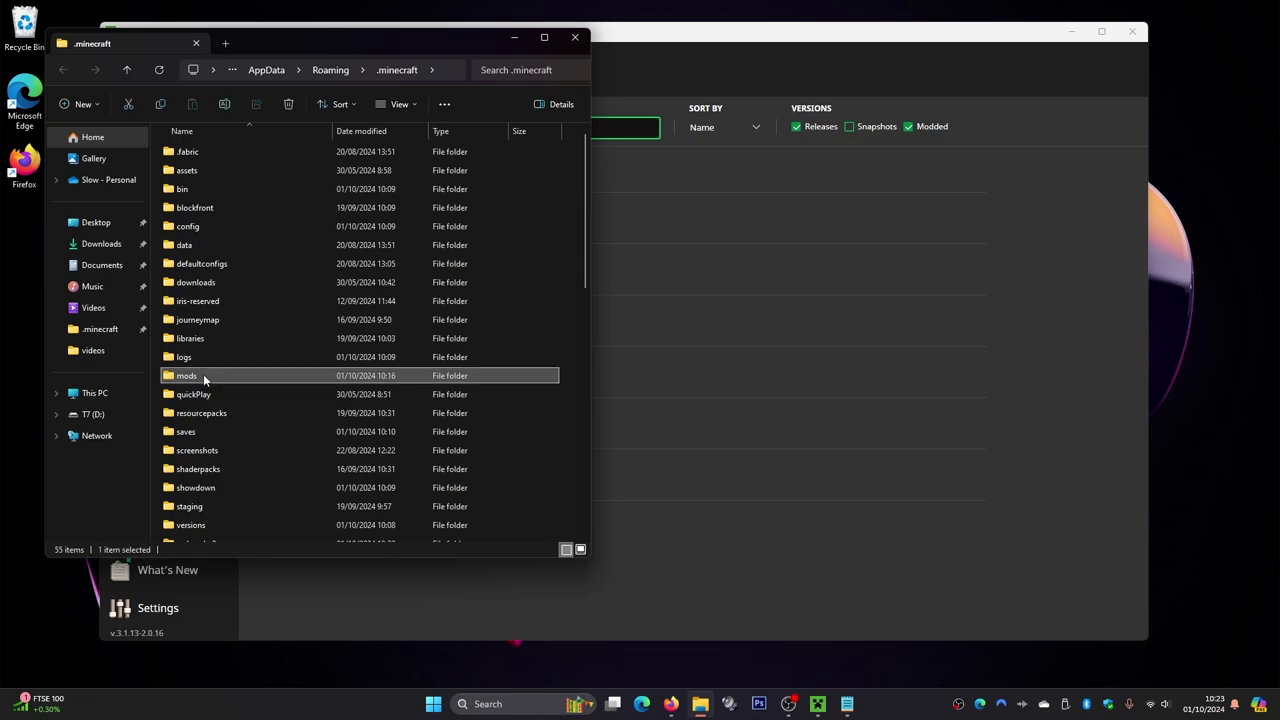
pyautogui.press('Delete')
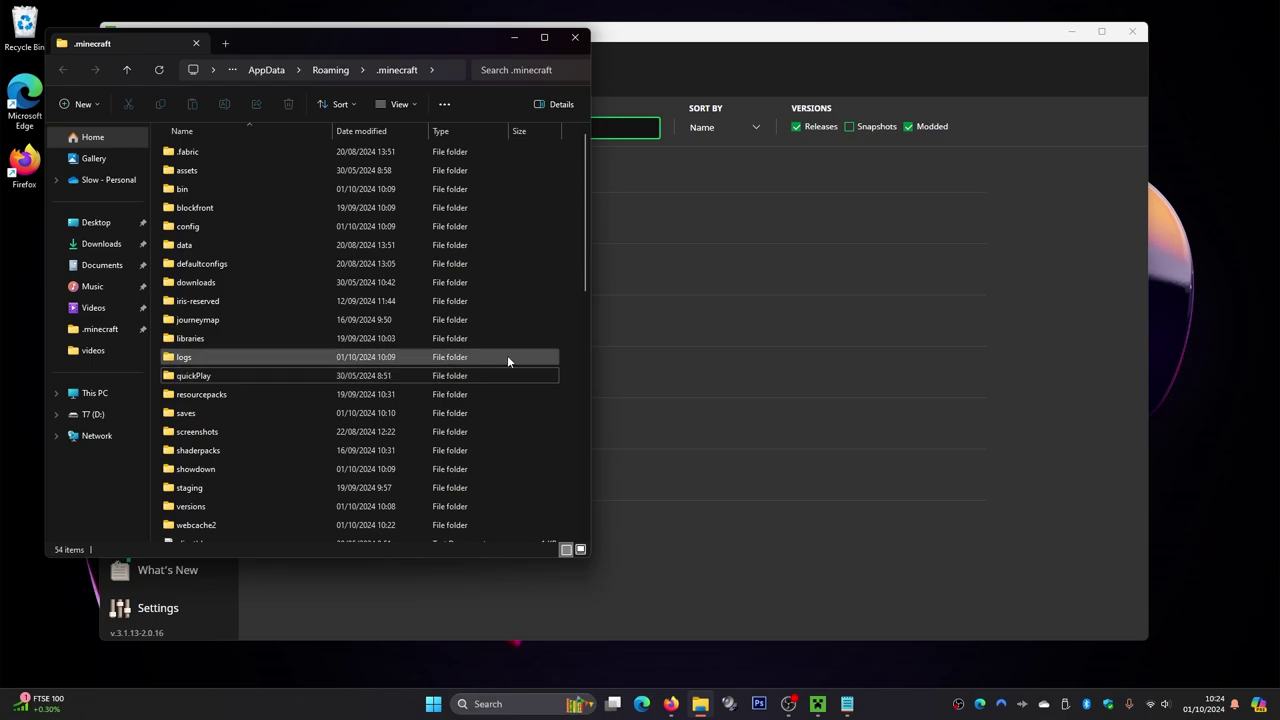
# - Create a new folder named mods in the .minecraft folder and open it
pyautogui.rightClick(566, 346)
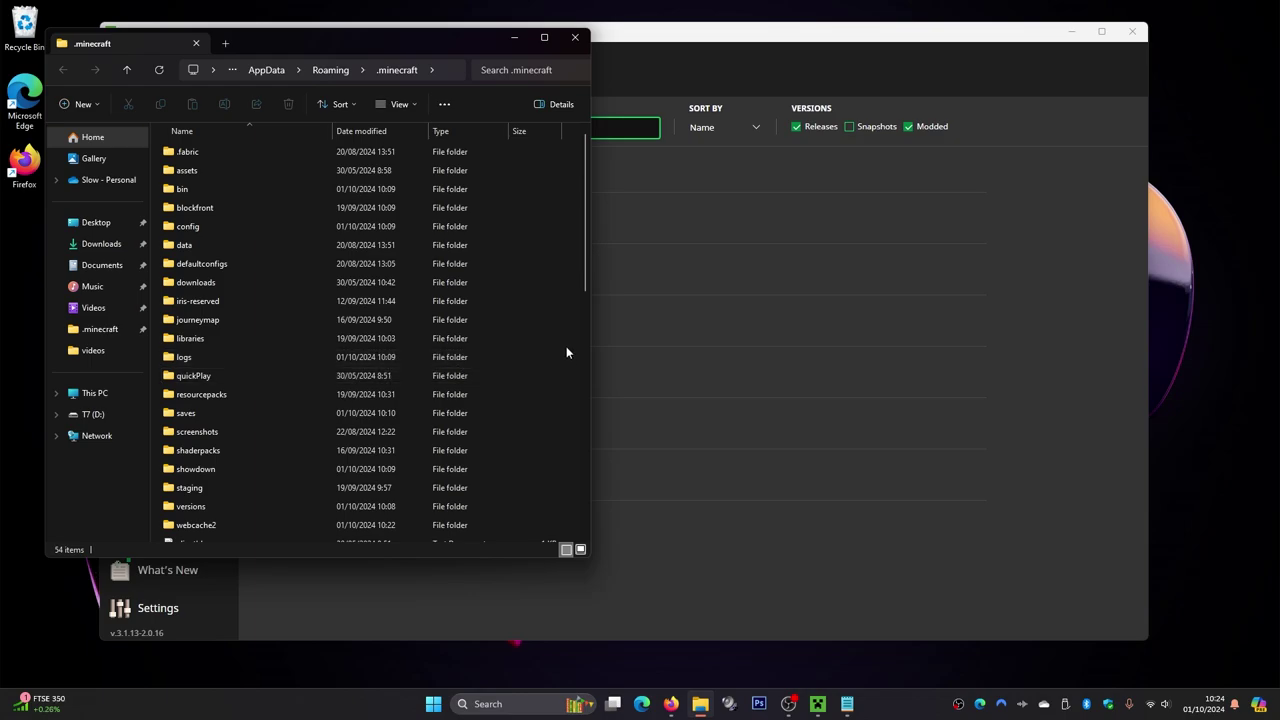
pyautogui.moveTo(601, 457)
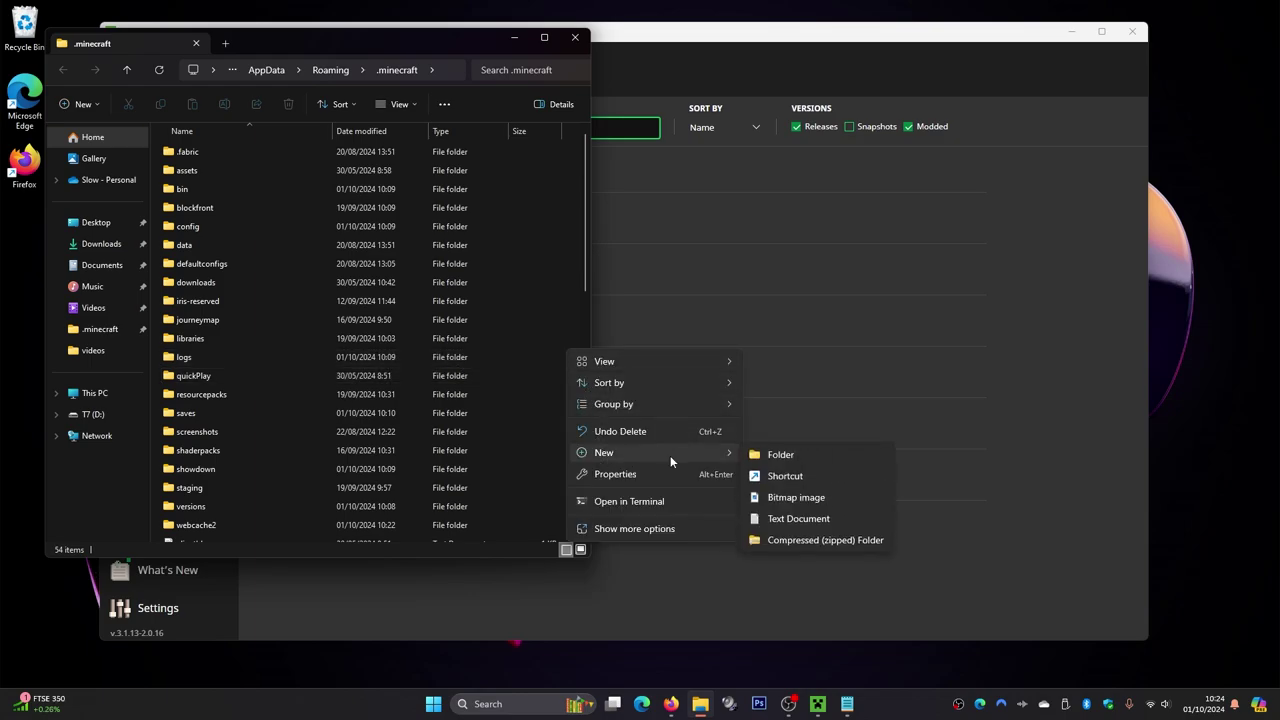
pyautogui.click(778, 455)
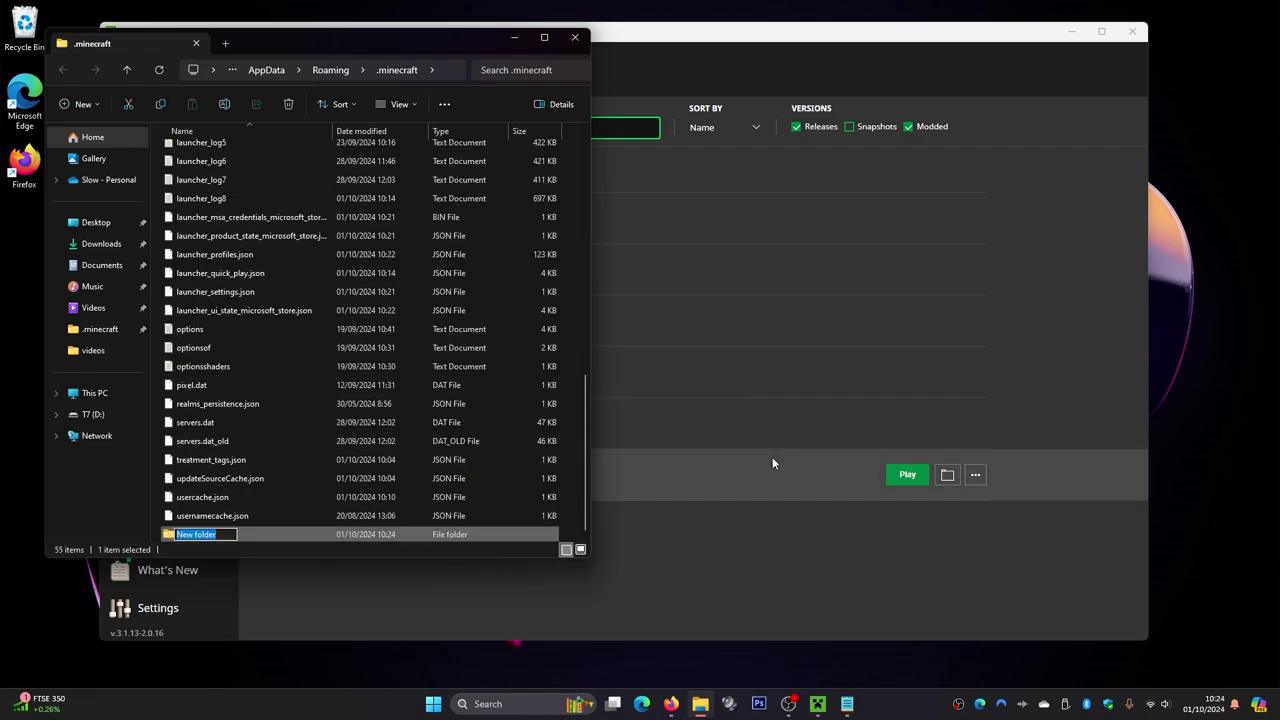
pyautogui.write('mods')
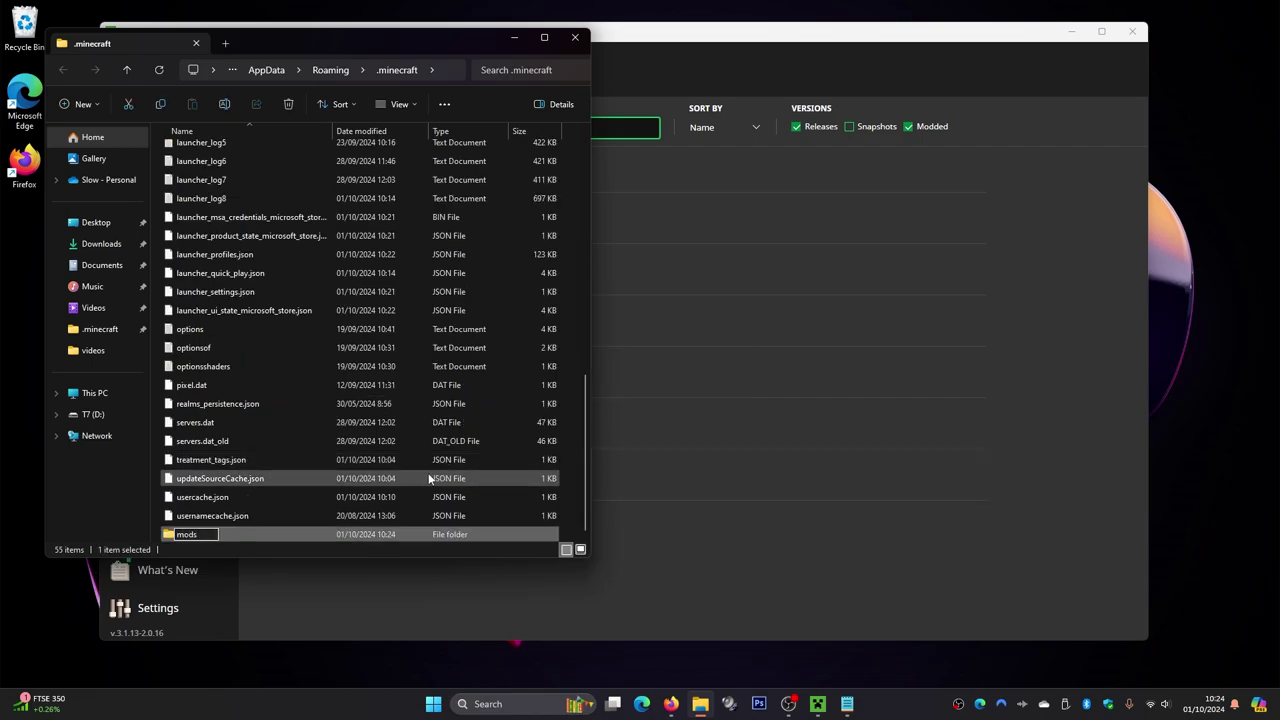
pyautogui.press('Return')
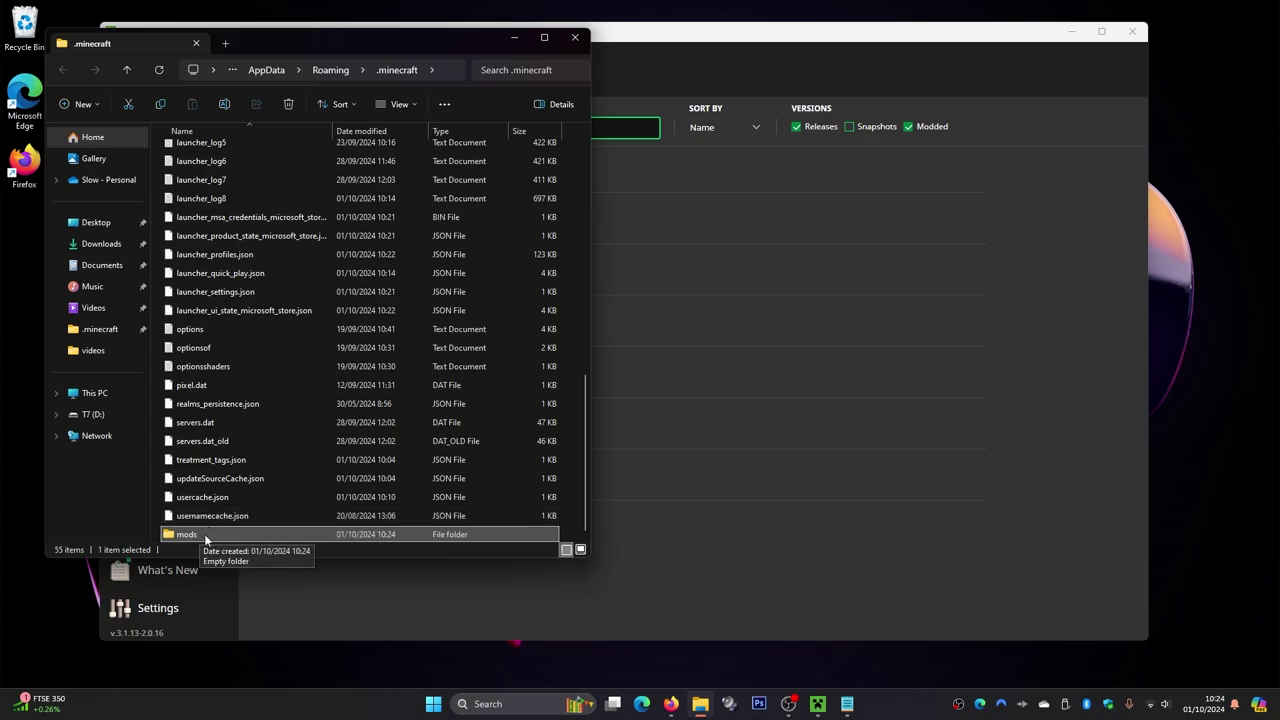
pyautogui.doubleClick(208, 533)
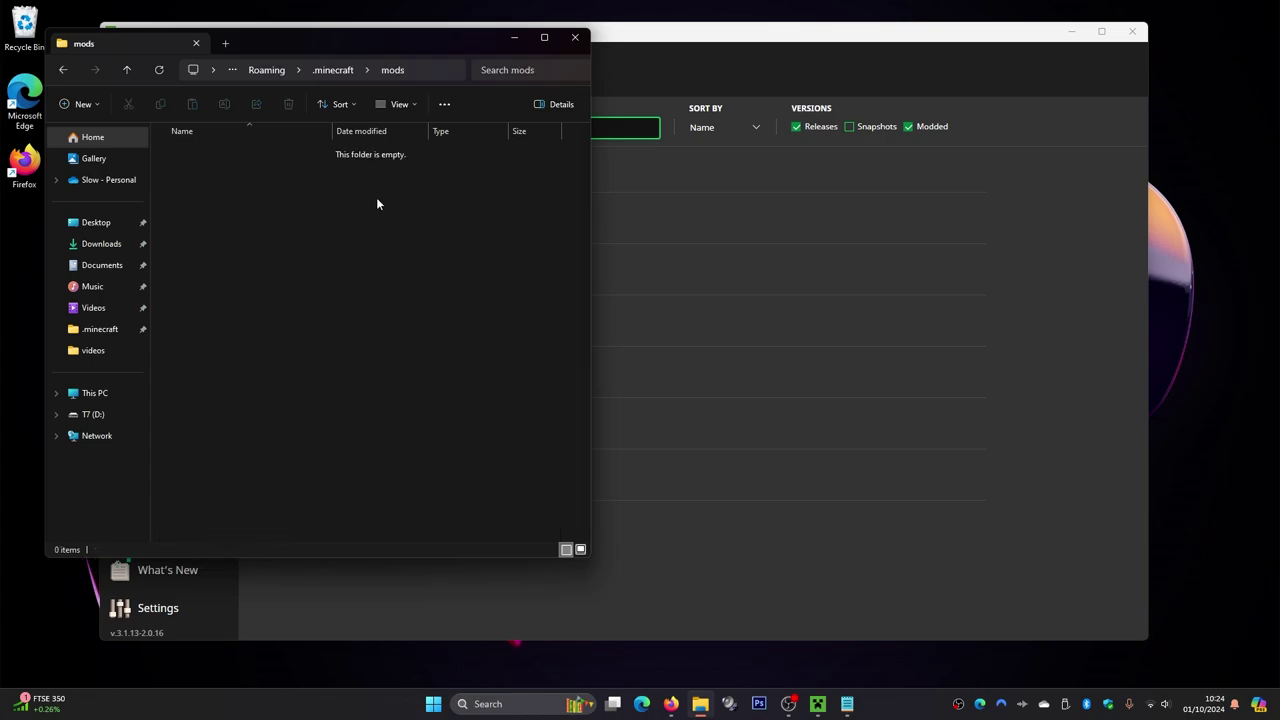
# - Move the pointblank-fabric and fabric-api jar files from the desktop into the mods folder, and return to the Minecraft Launcher
pyautogui.click(1069, 36)
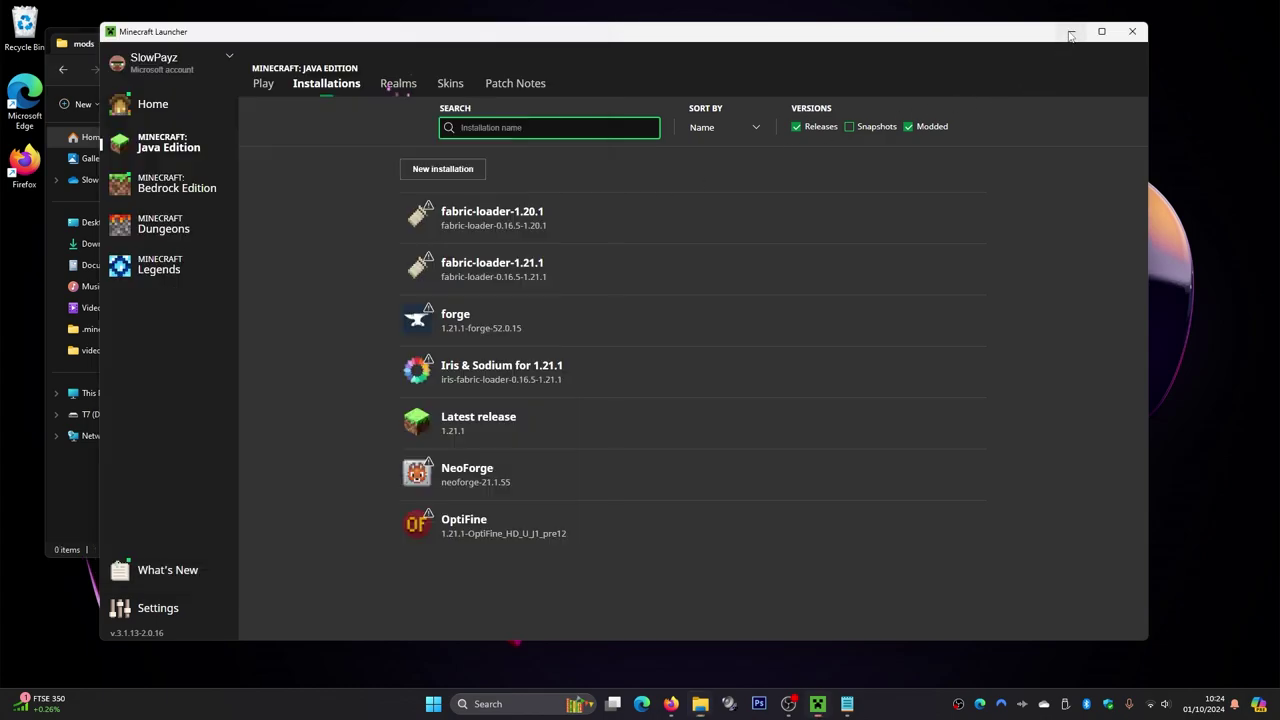
pyautogui.moveTo(694, 72); pyautogui.dragTo(763, 170)
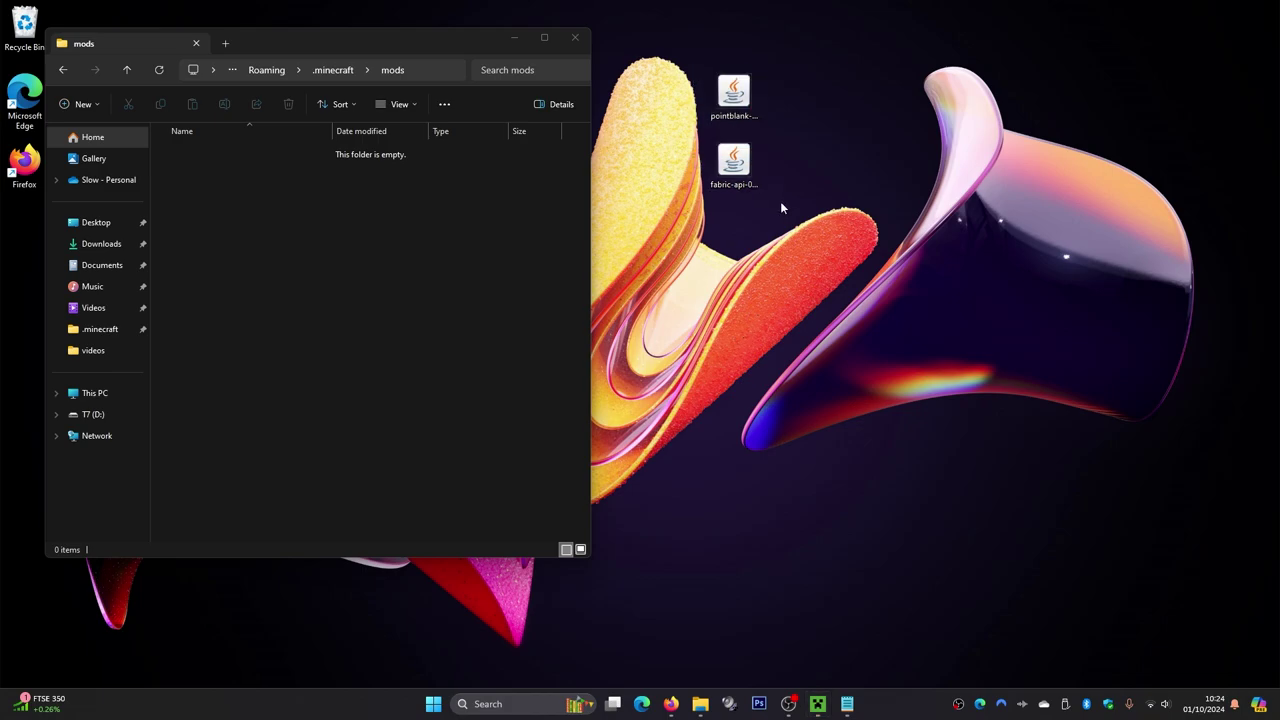
pyautogui.click(733, 95)
pyautogui.moveTo(733, 95); pyautogui.dragTo(236, 229)
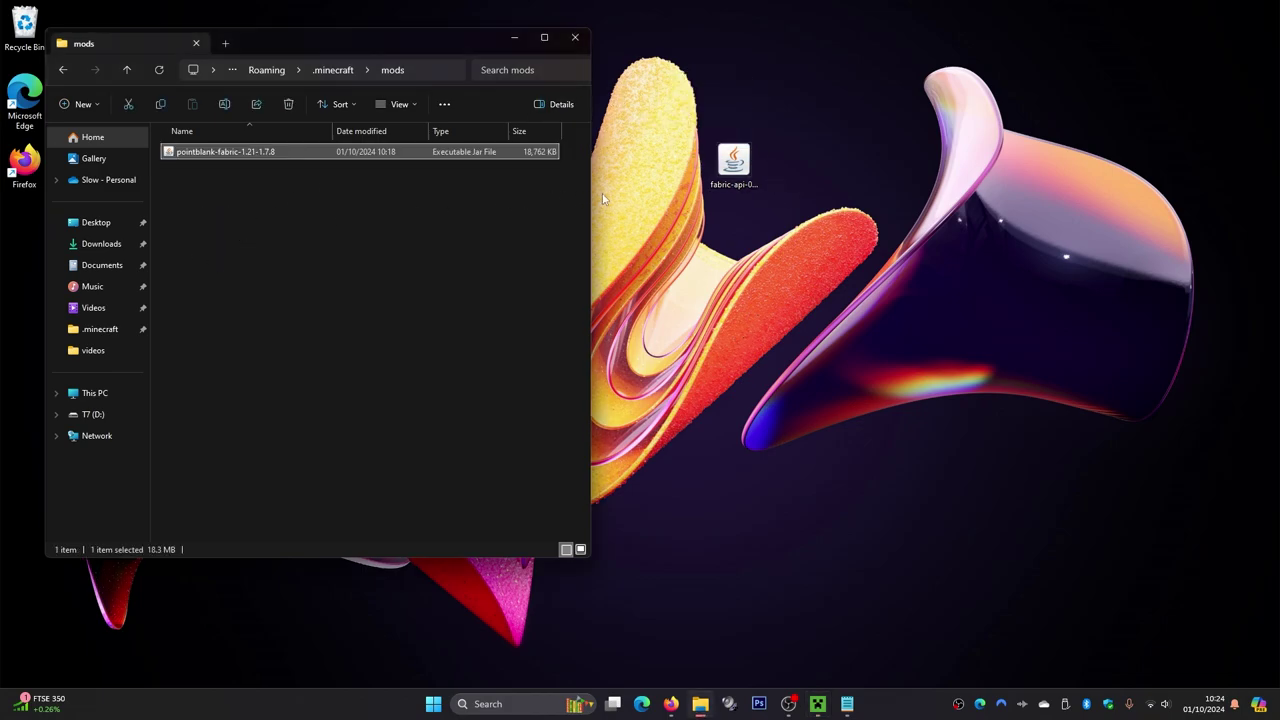
pyautogui.moveTo(735, 163); pyautogui.dragTo(190, 240)
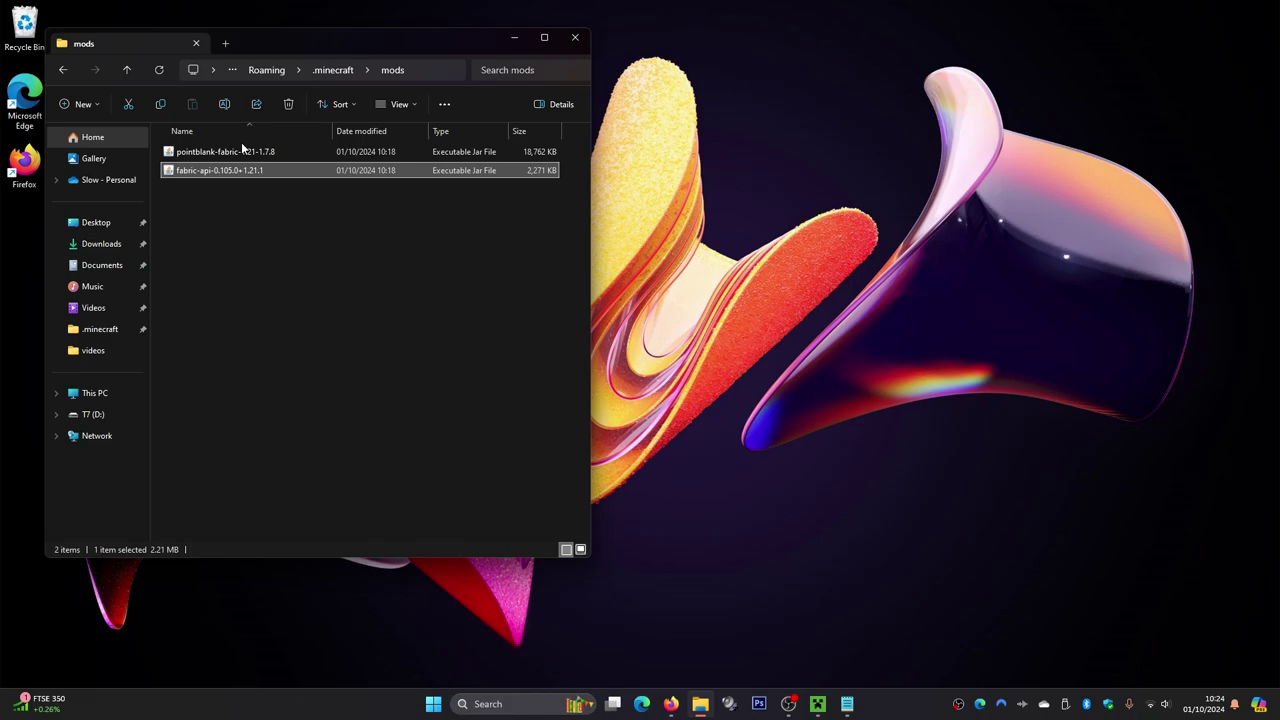
pyautogui.click(575, 40)
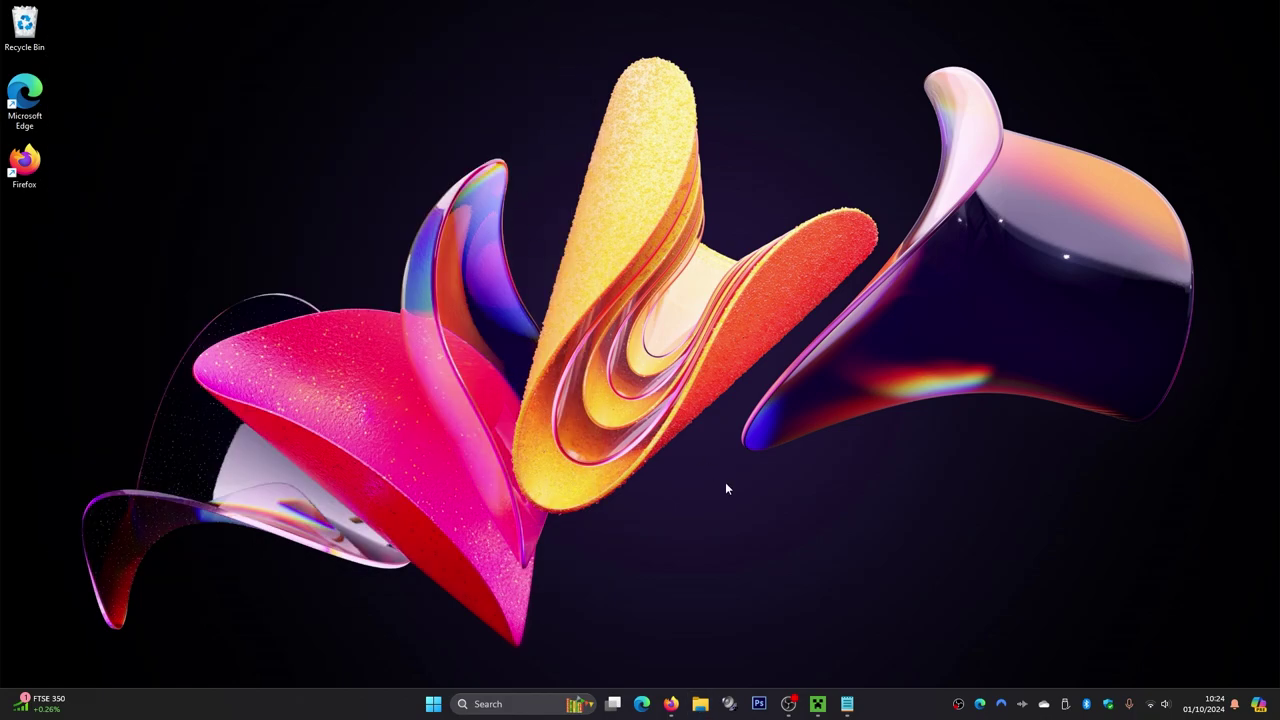
pyautogui.click(820, 703)
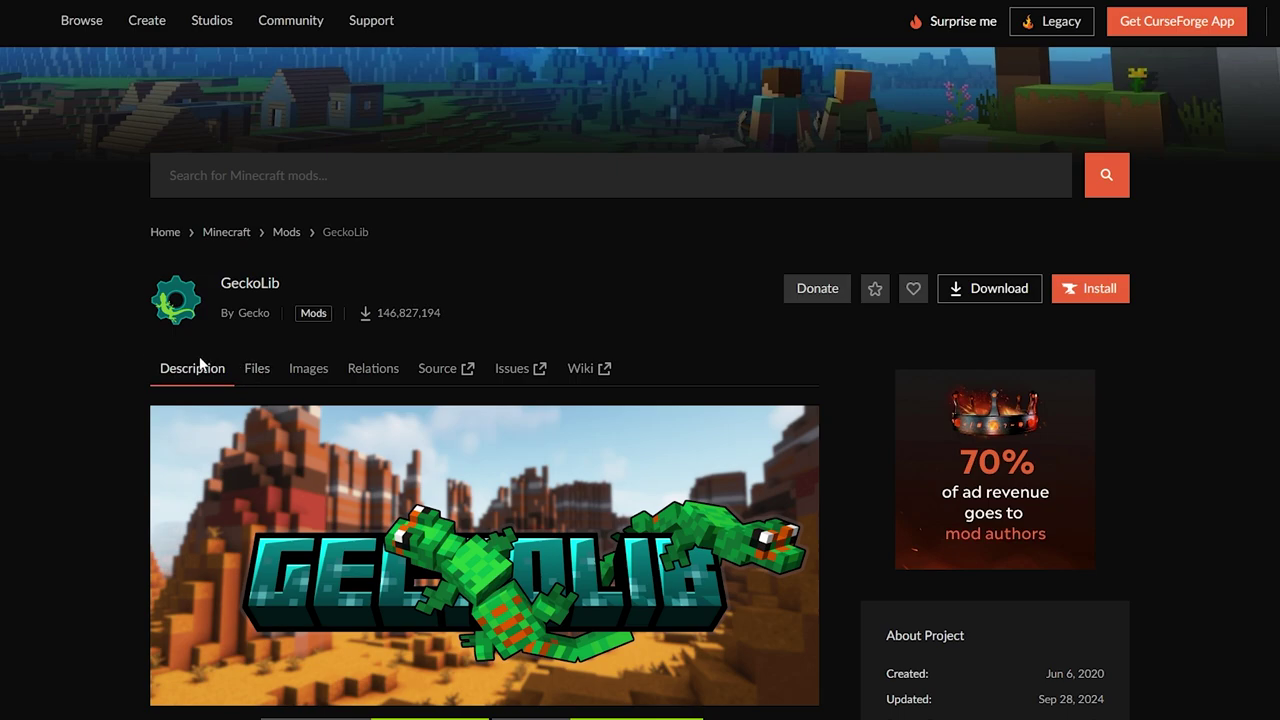
# - Download geckolib-fabric-1.21.1-4.6.6.jar from the files of the GeckoLib project on CurseForge
pyautogui.click(256, 370)
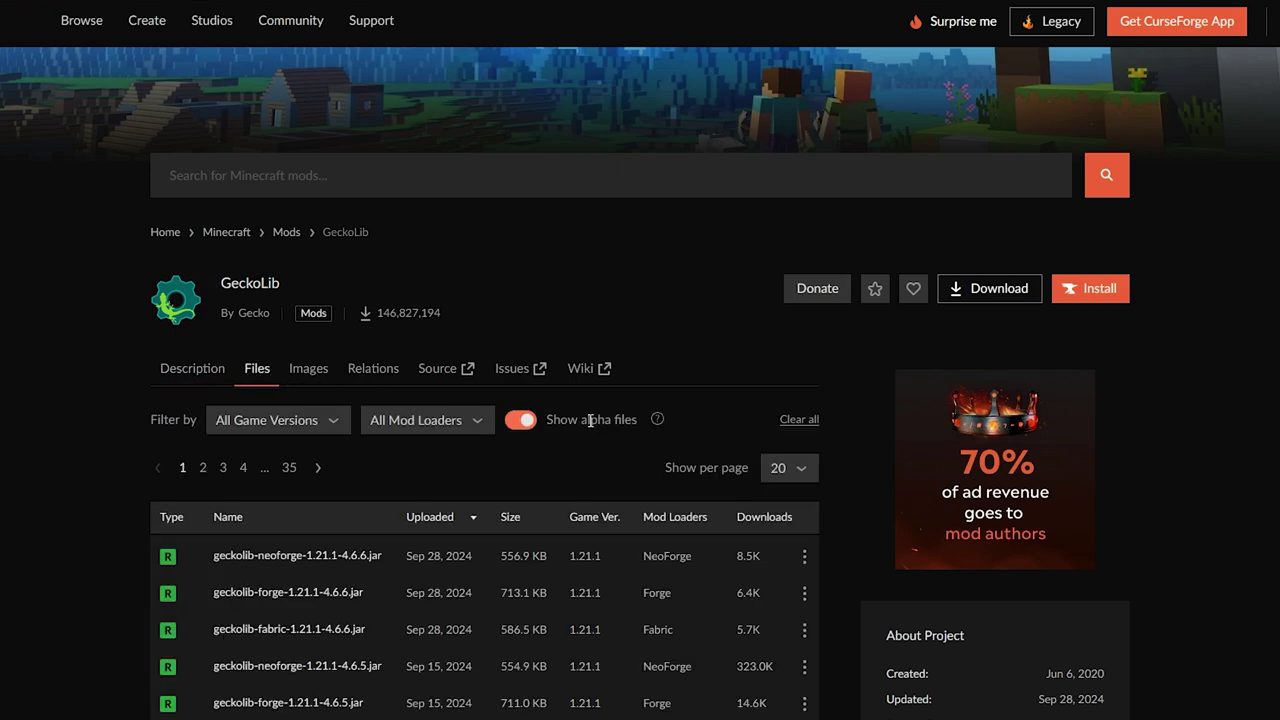
pyautogui.scroll(-2, 590, 430)
pyautogui.scroll(-1, 591, 432)
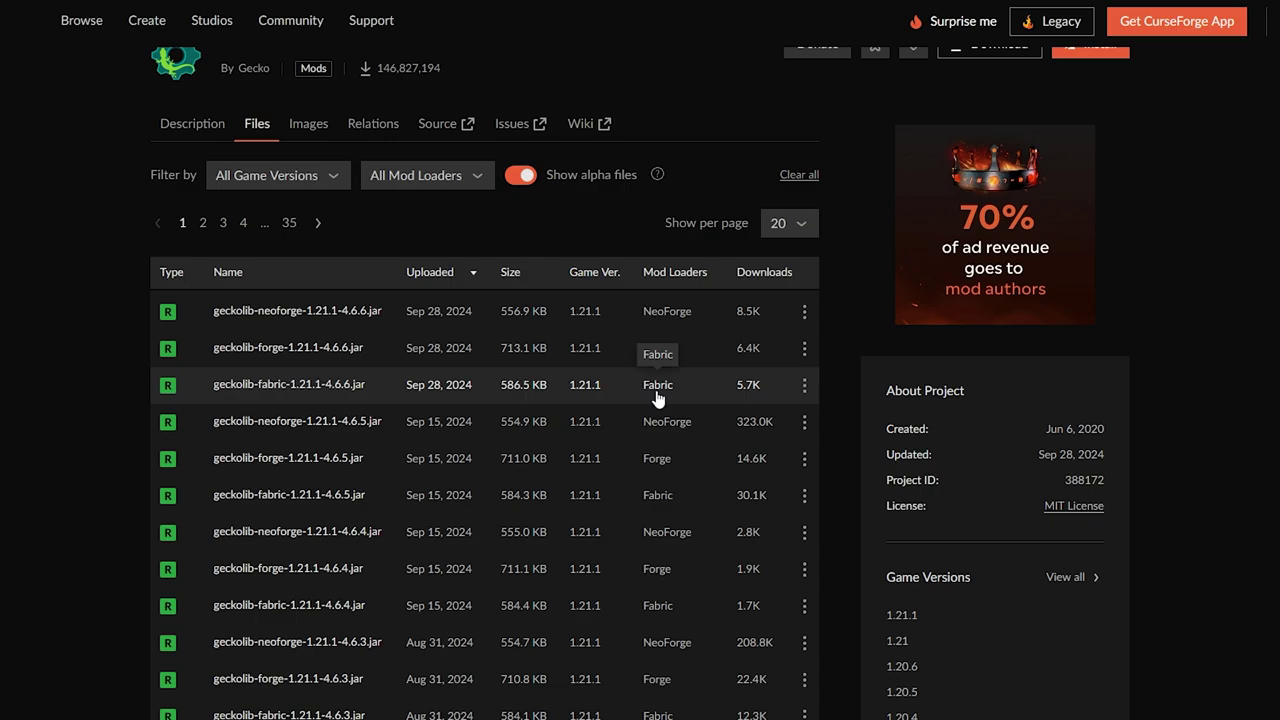
pyautogui.click(806, 389)
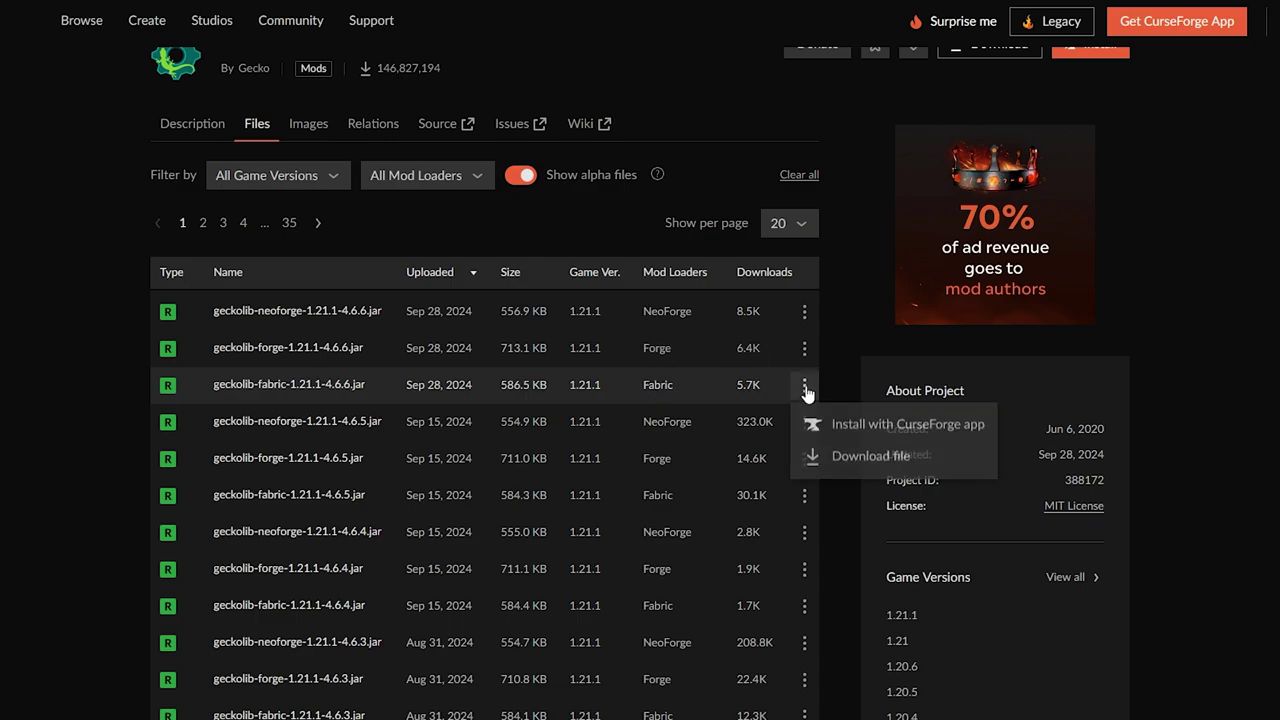
pyautogui.click(849, 460)
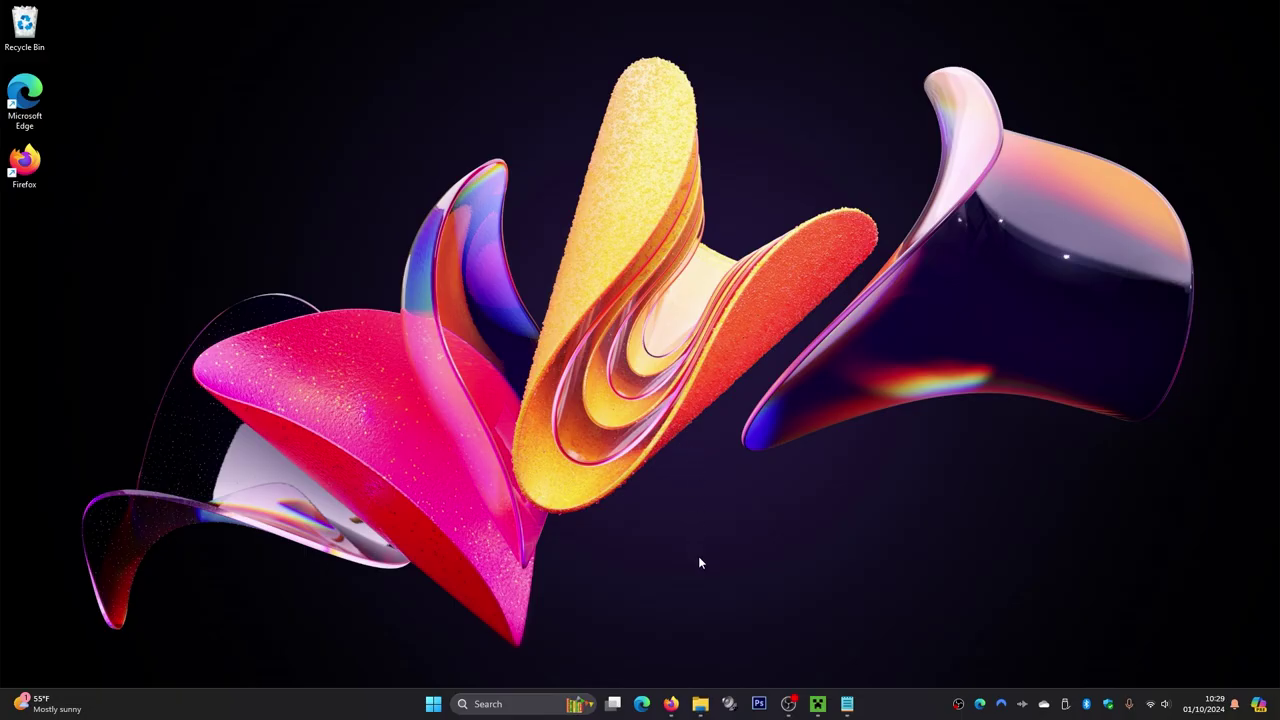
# - Move the downloaded geckolib-fabric jar from the Downloads folder to the desktop and close File Explorer
pyautogui.click(700, 703)
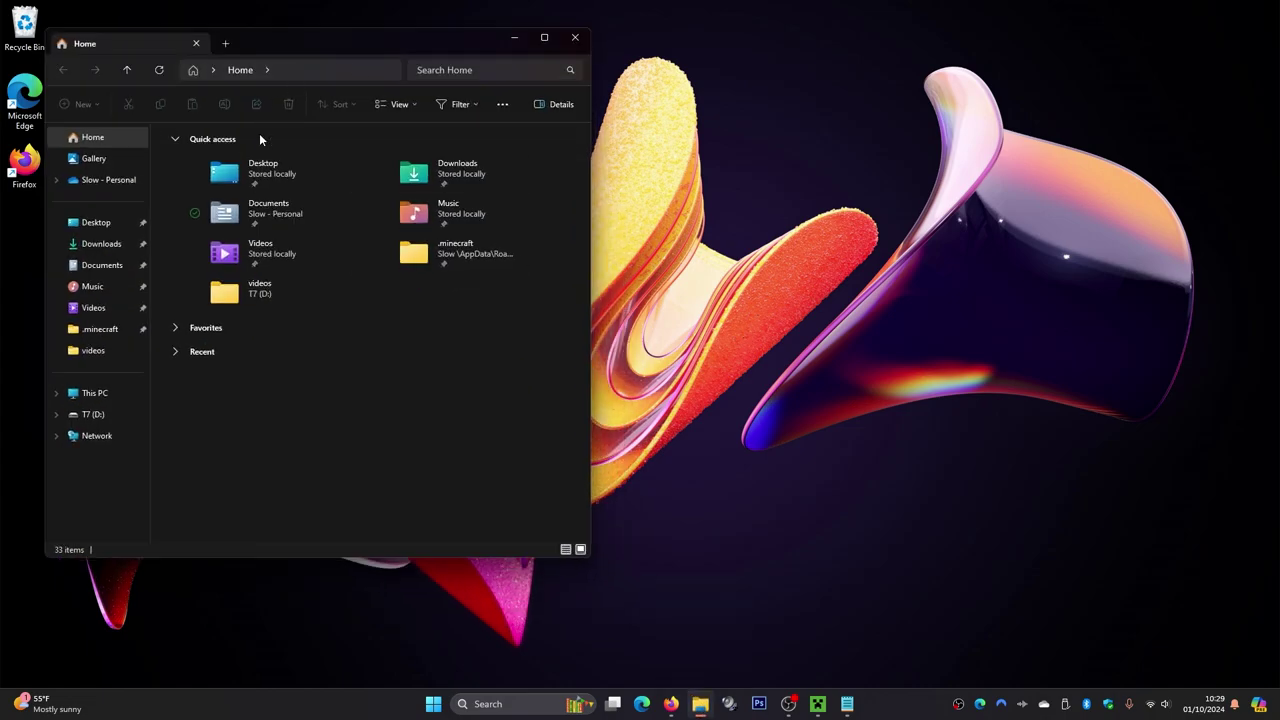
pyautogui.click(95, 245)
pyautogui.moveTo(186, 180); pyautogui.dragTo(784, 149)
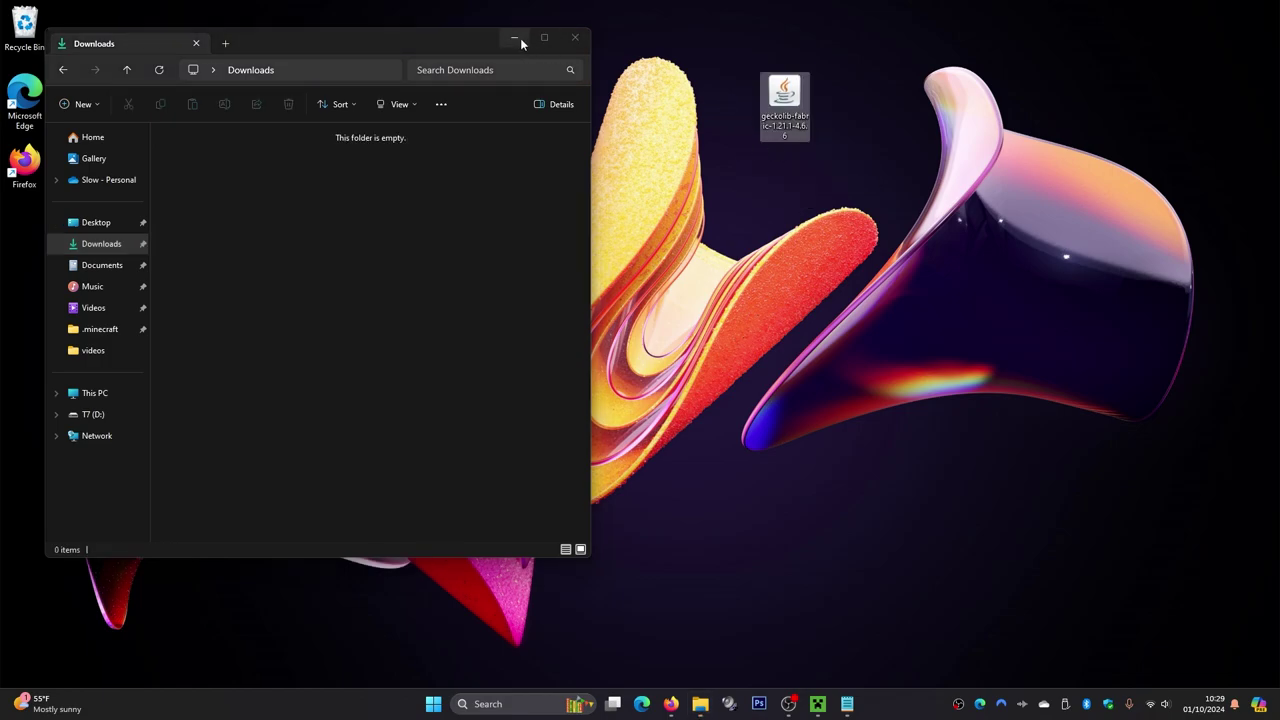
pyautogui.click(572, 40)
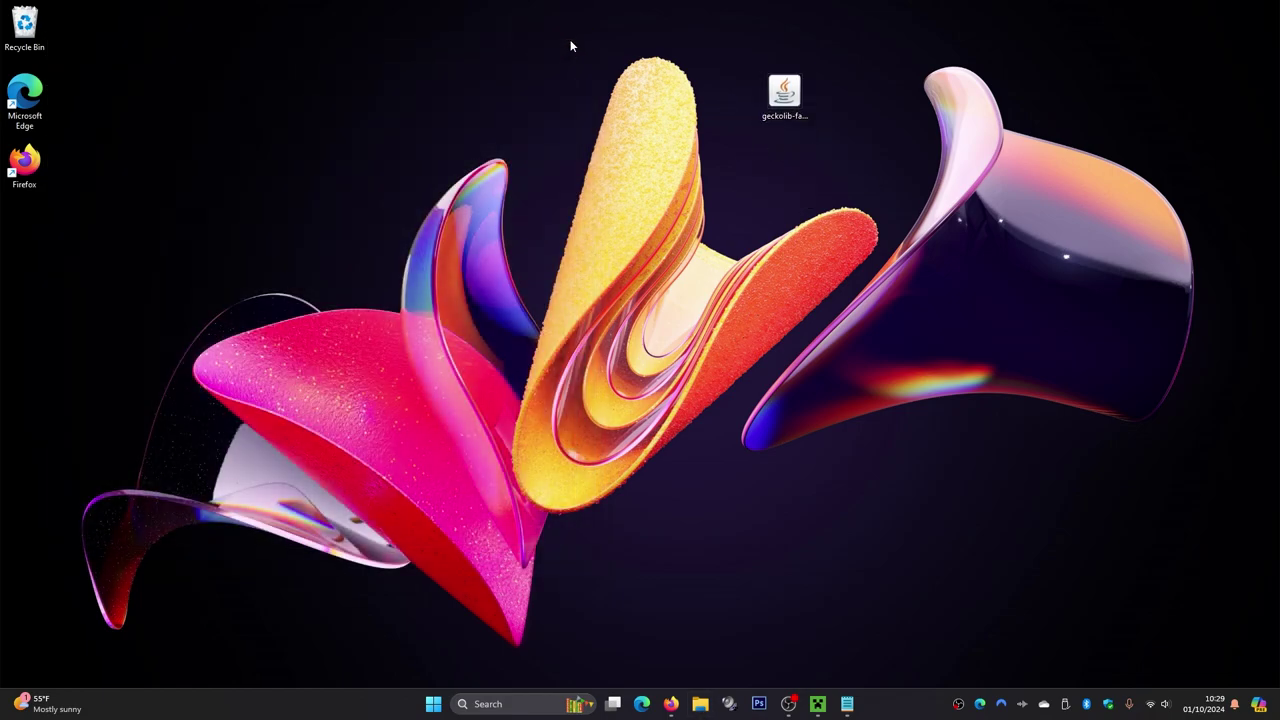
# - Open the mods folder of the fabric-loader-1.21.1 installation from the Minecraft Launcher and move the geckolib-fabric jar from the desktop into it
pyautogui.click(817, 704)
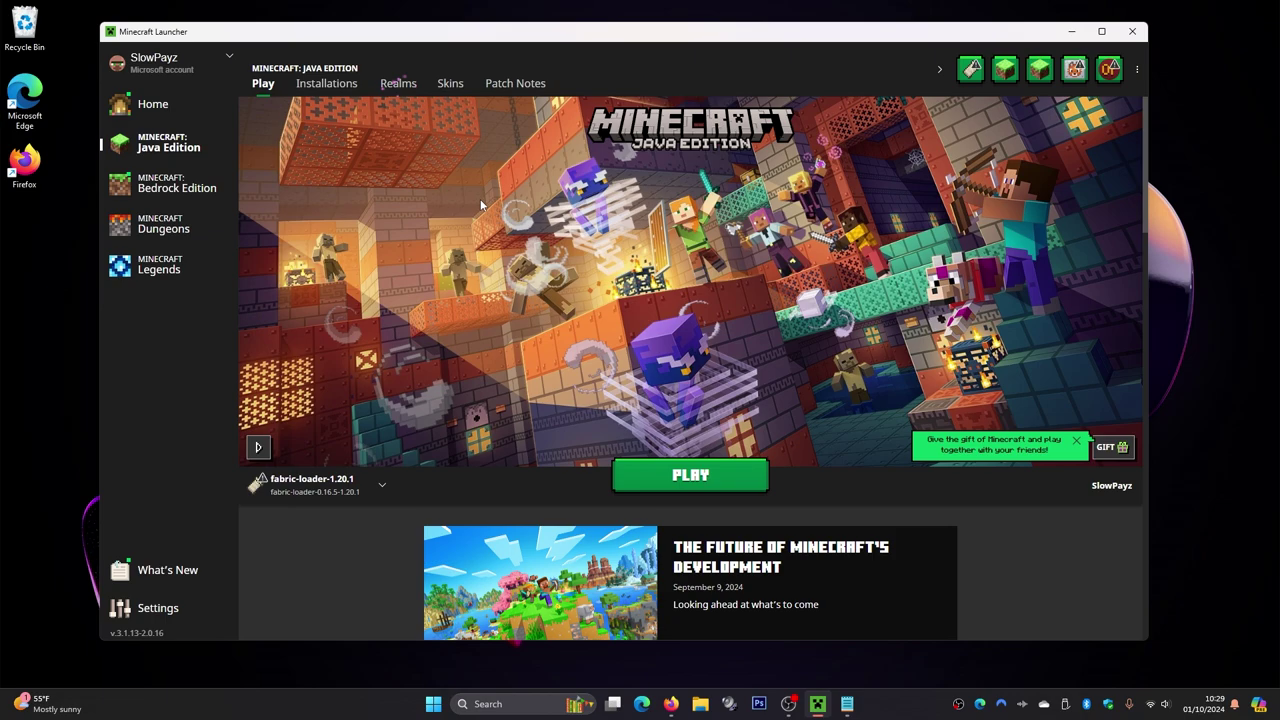
pyautogui.click(320, 88)
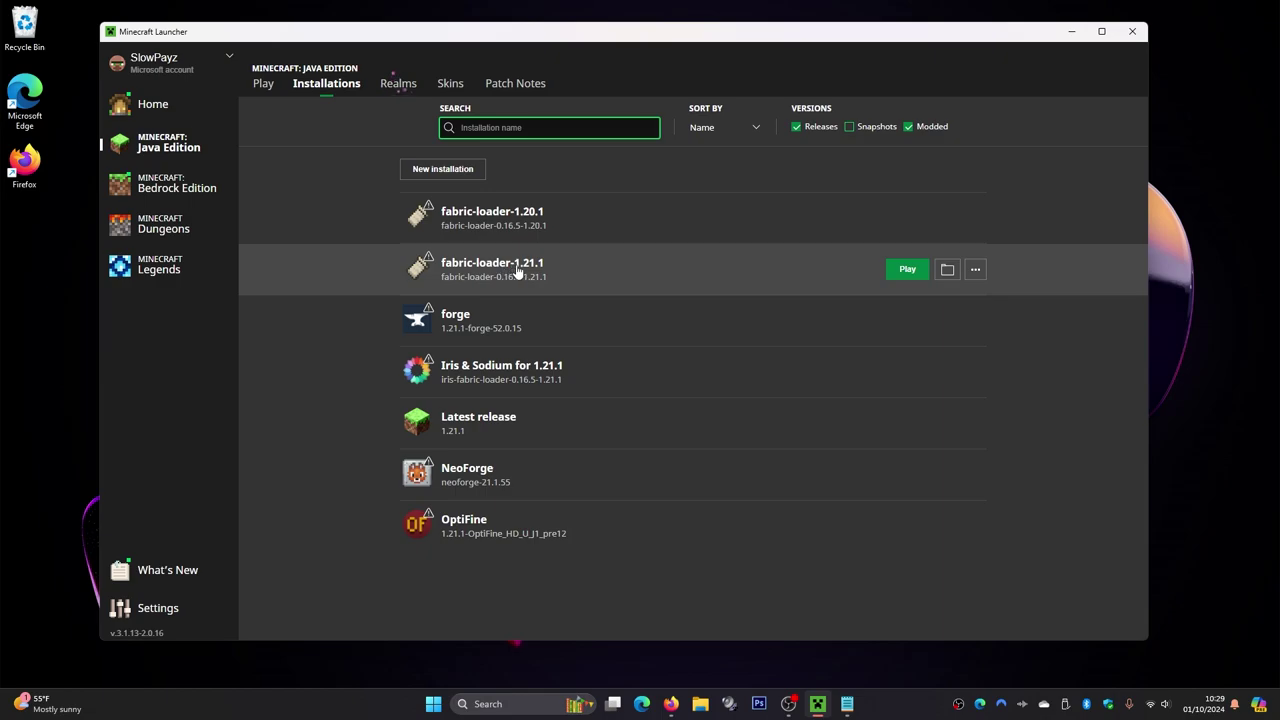
pyautogui.click(947, 270)
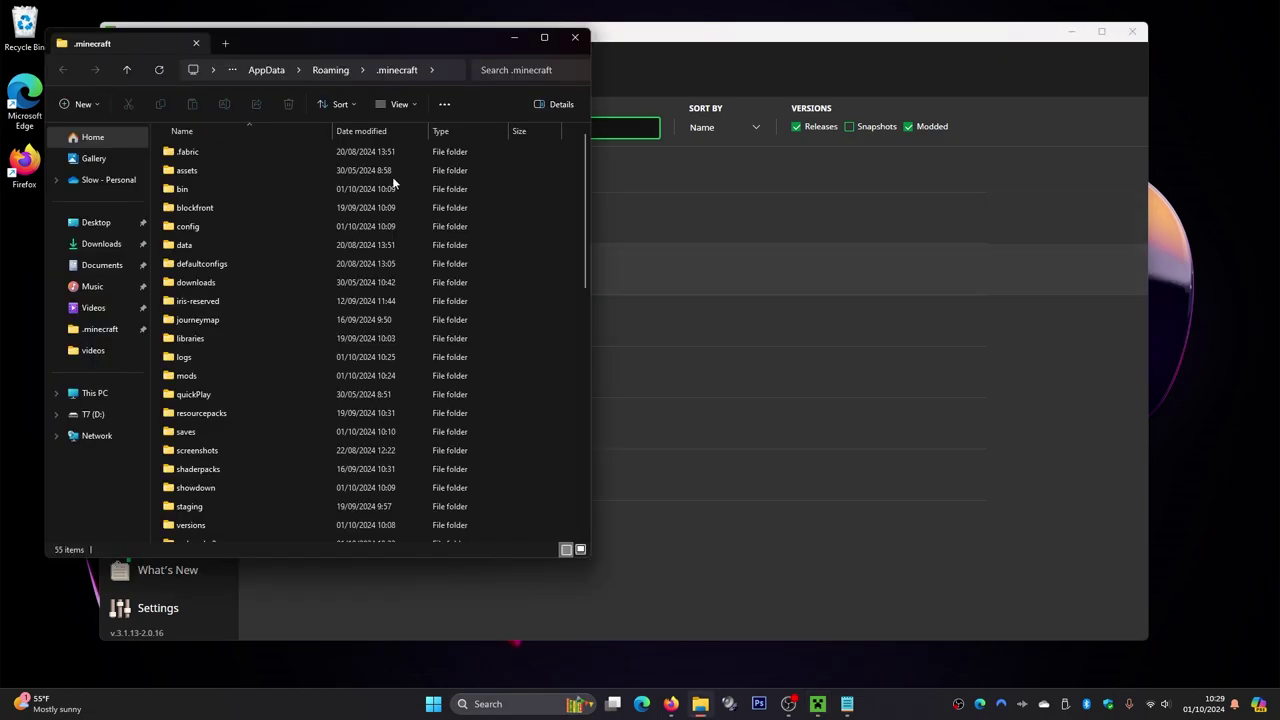
pyautogui.doubleClick(194, 376)
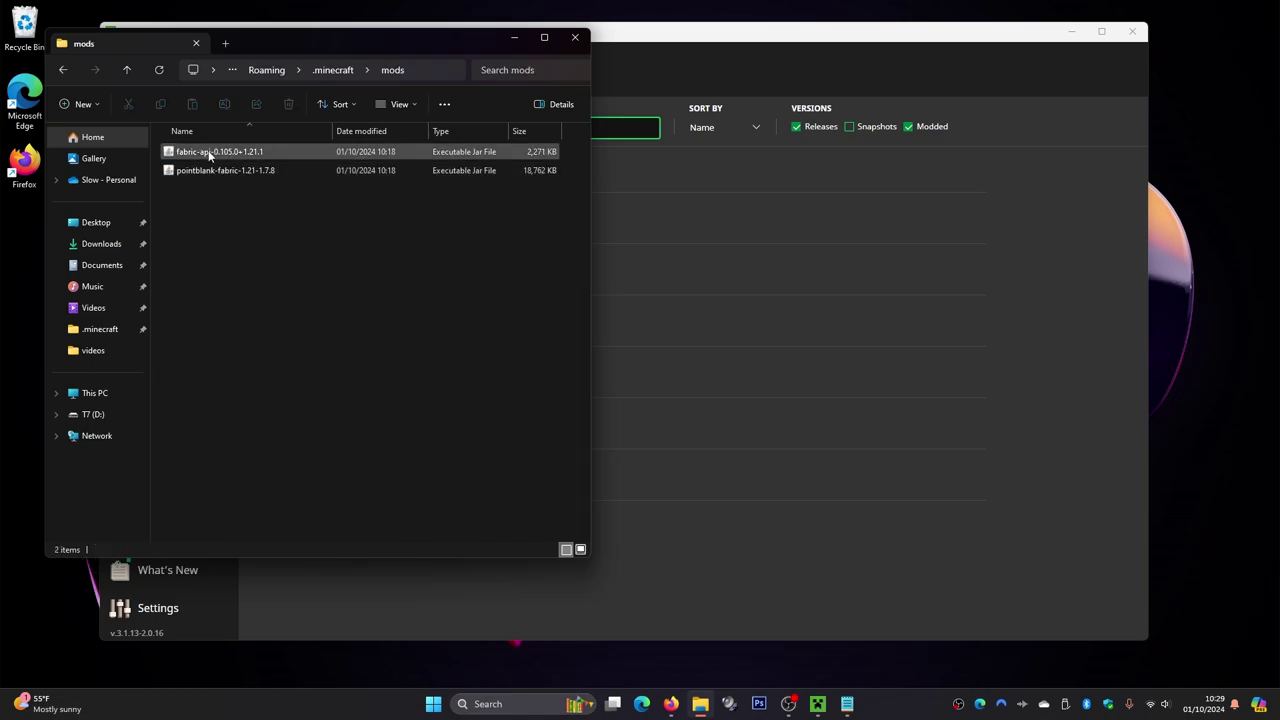
pyautogui.click(1071, 33)
pyautogui.moveTo(784, 95); pyautogui.dragTo(245, 250)
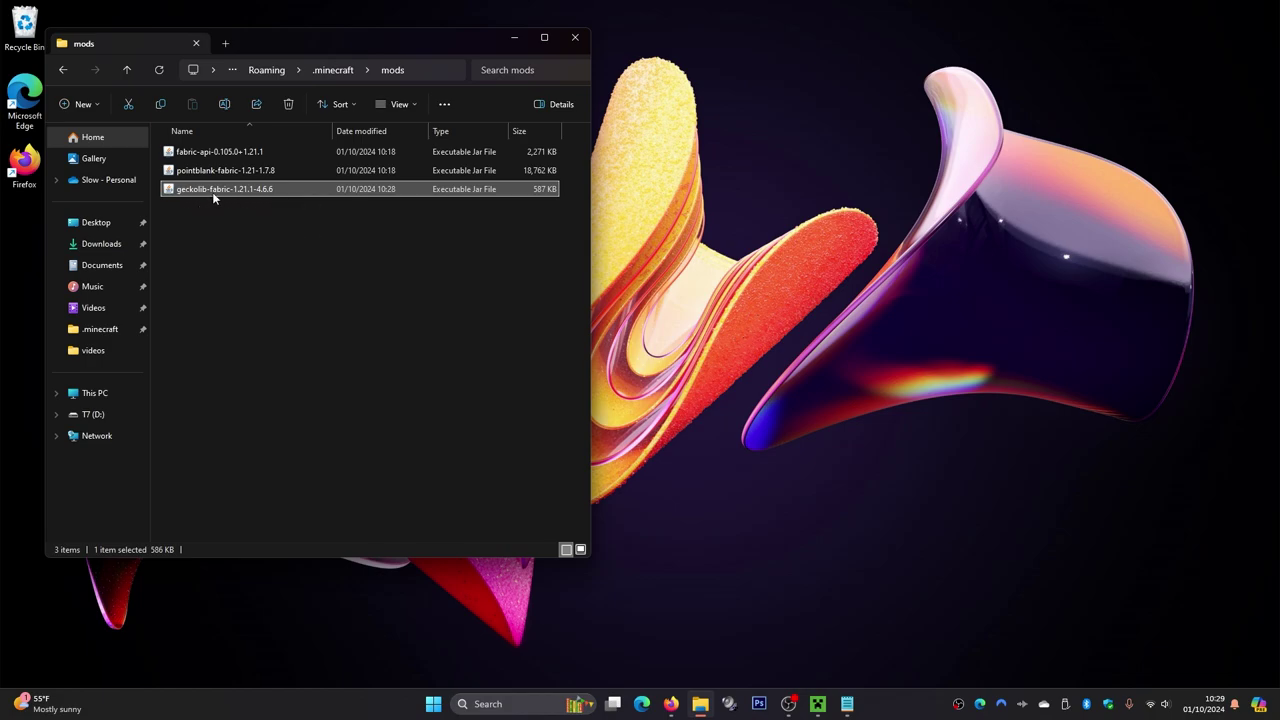
pyautogui.click(577, 39)
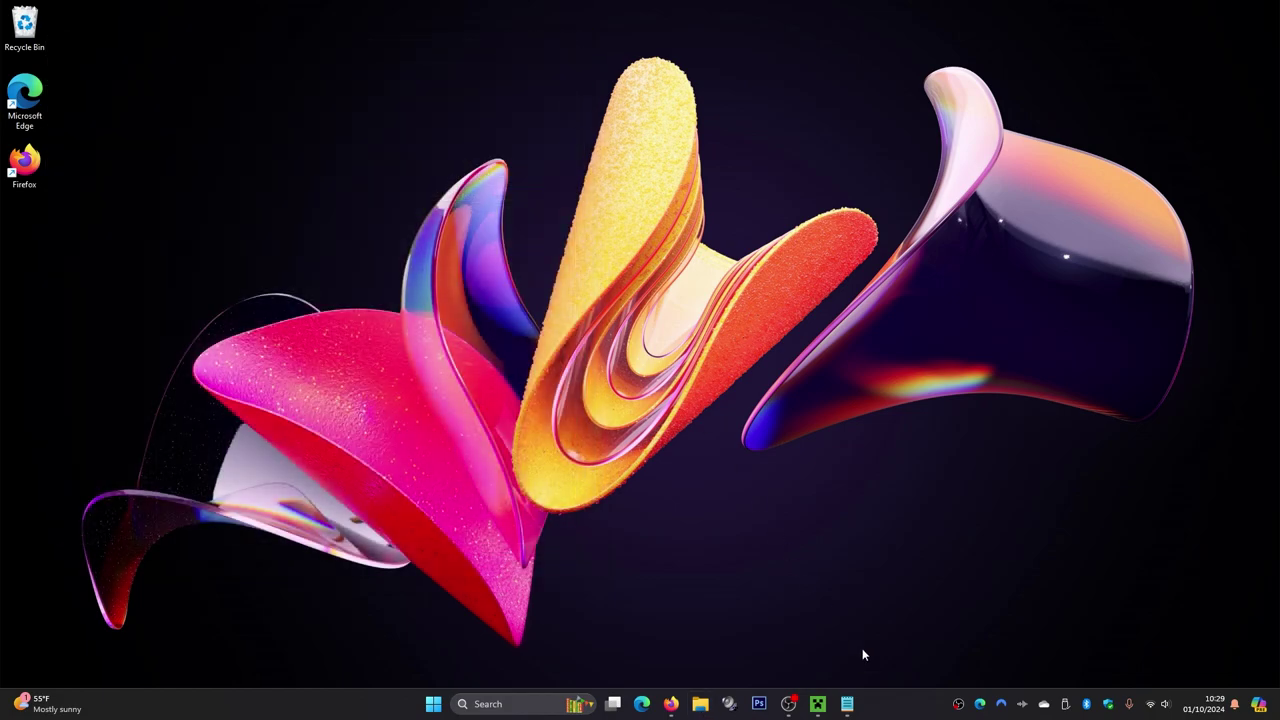
# - Launch Minecraft: Java Edition from the Minecraft Launcher with the fabric-loader-1.21.1 installation
pyautogui.click(817, 704)
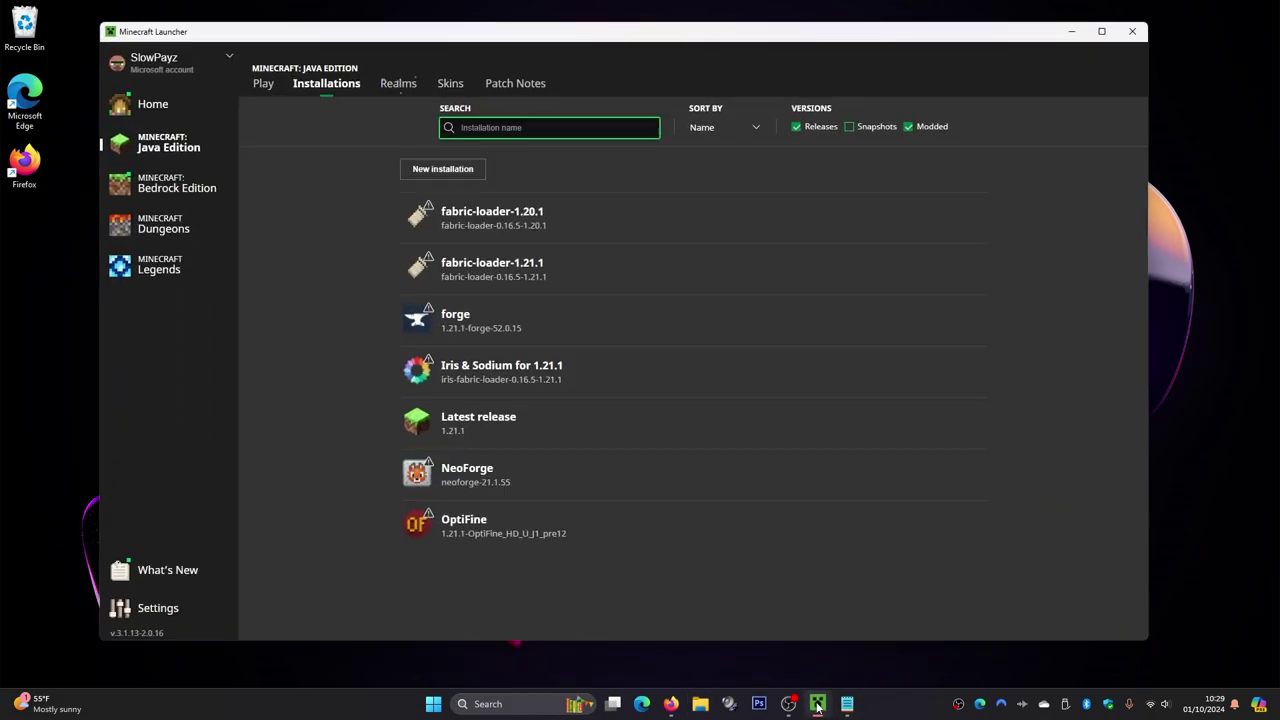
pyautogui.click(263, 83)
pyautogui.click(310, 485)
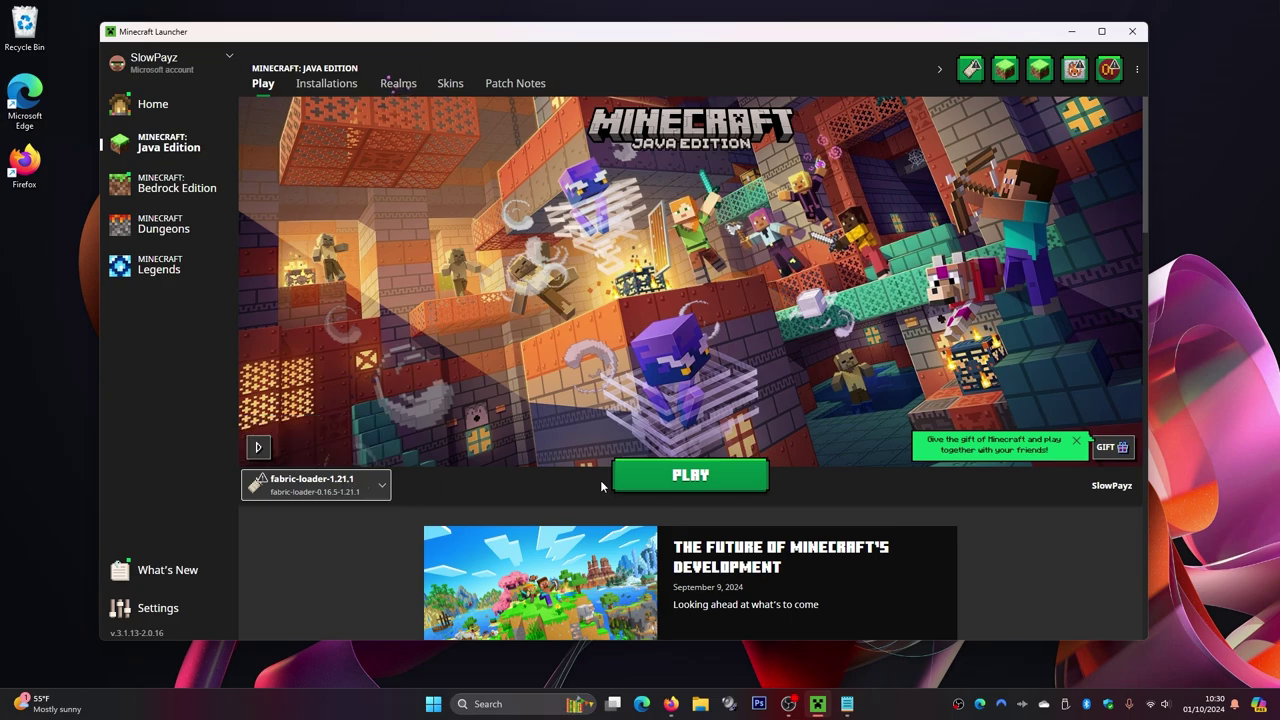
pyautogui.click(679, 478)
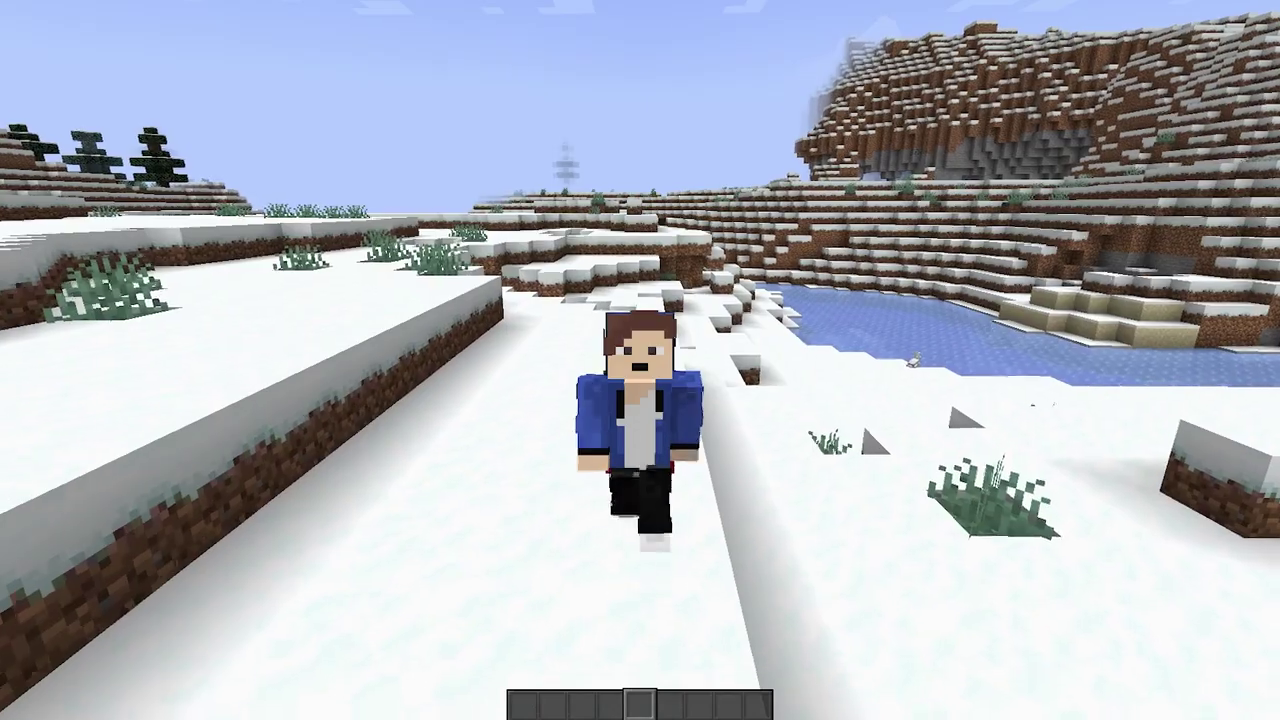
# - Examine the guns, sights and ammo in the Point Blank category of the creative inventory
pyautogui.press('w')
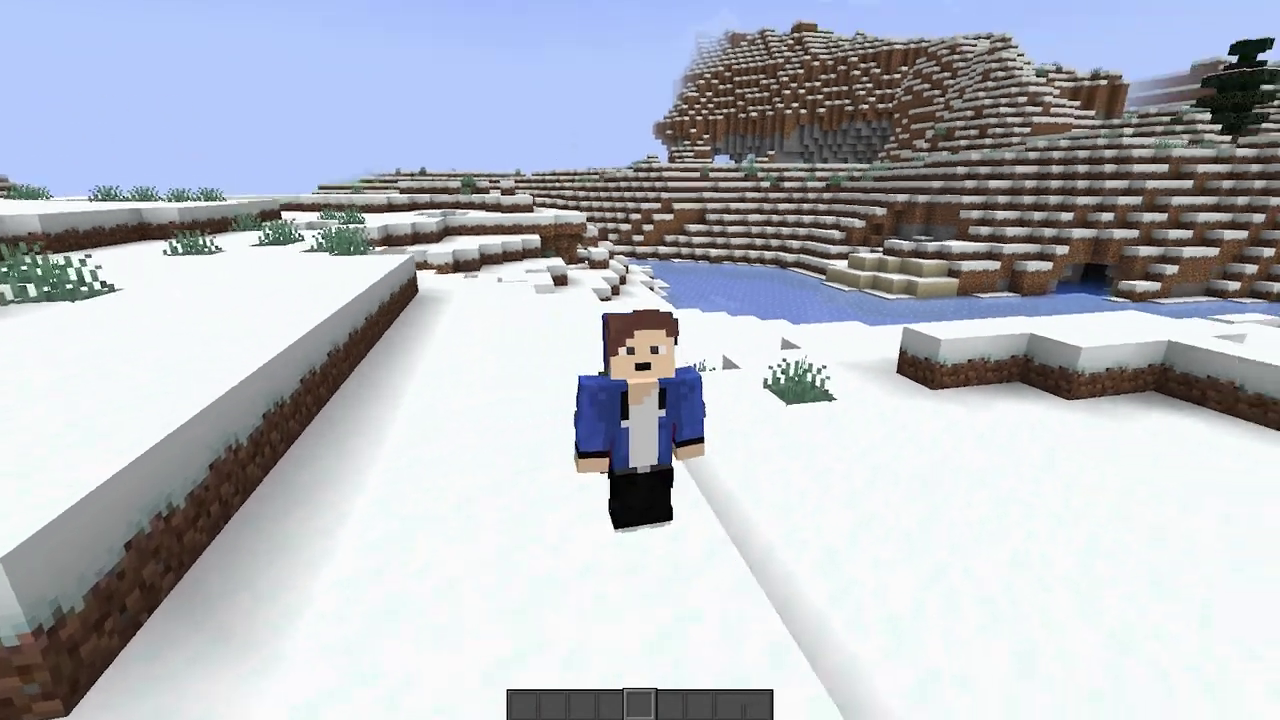
pyautogui.press('w')
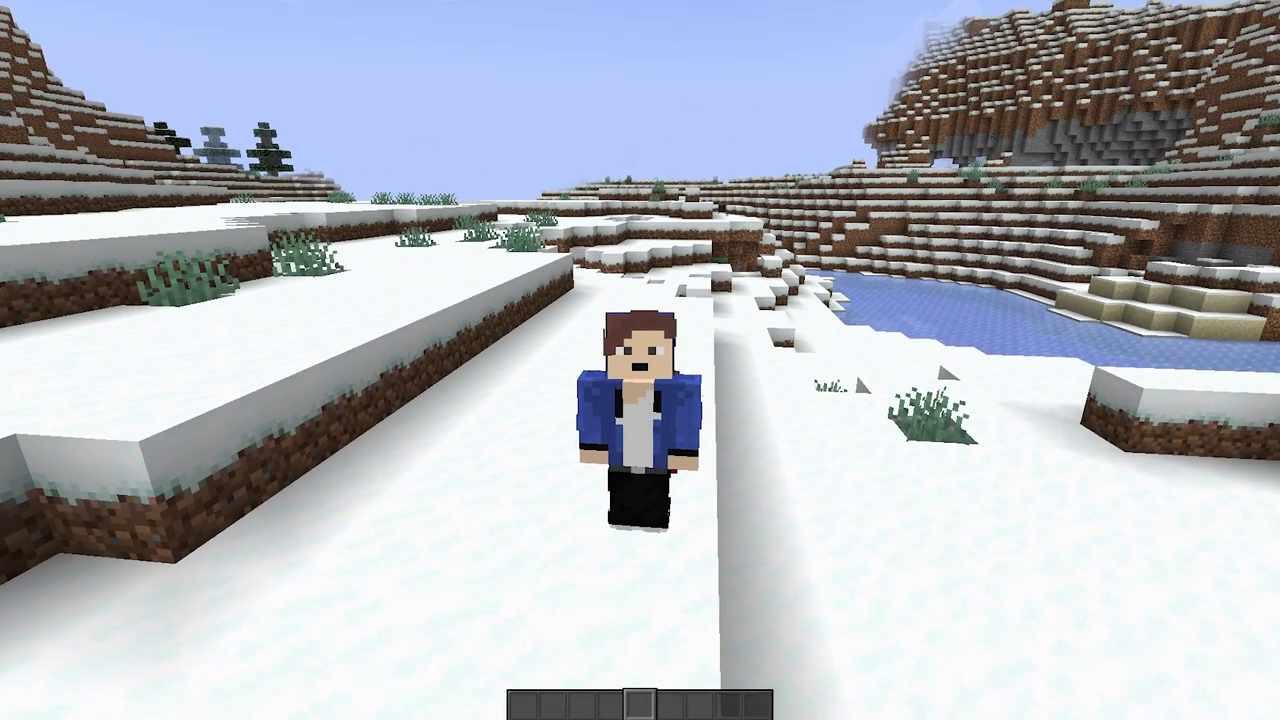
pyautogui.press('e')
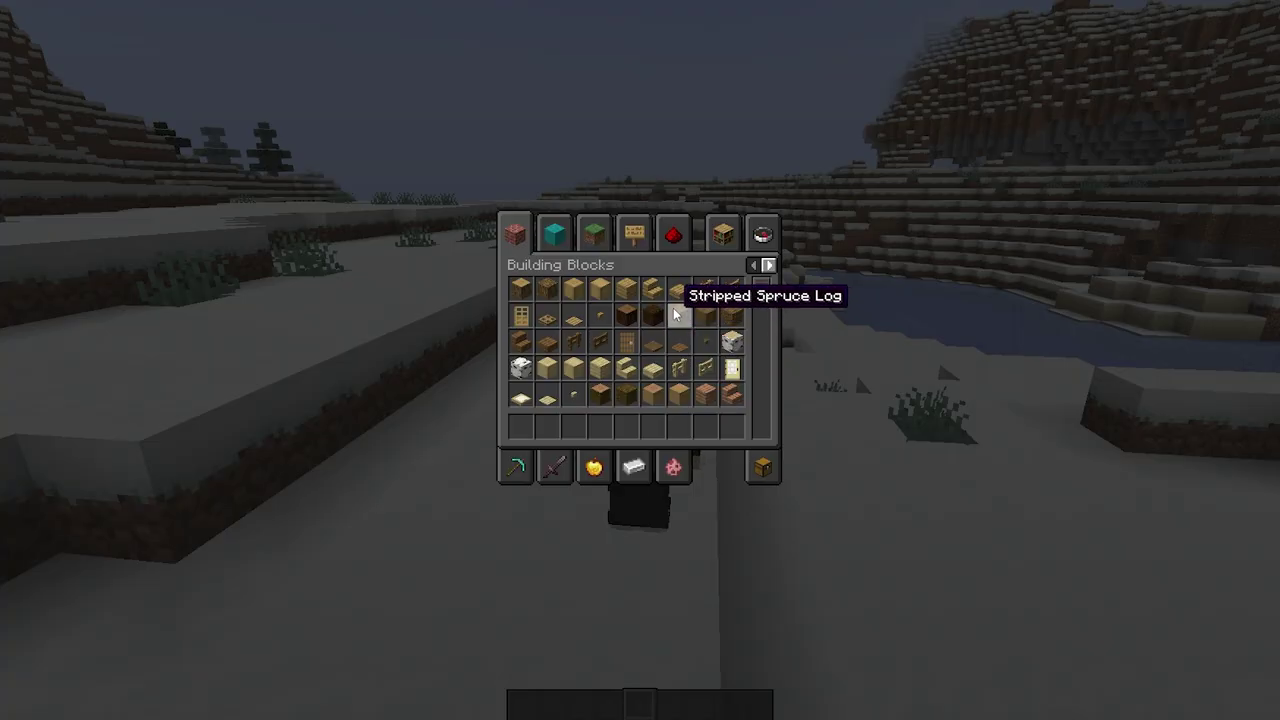
pyautogui.click(768, 265)
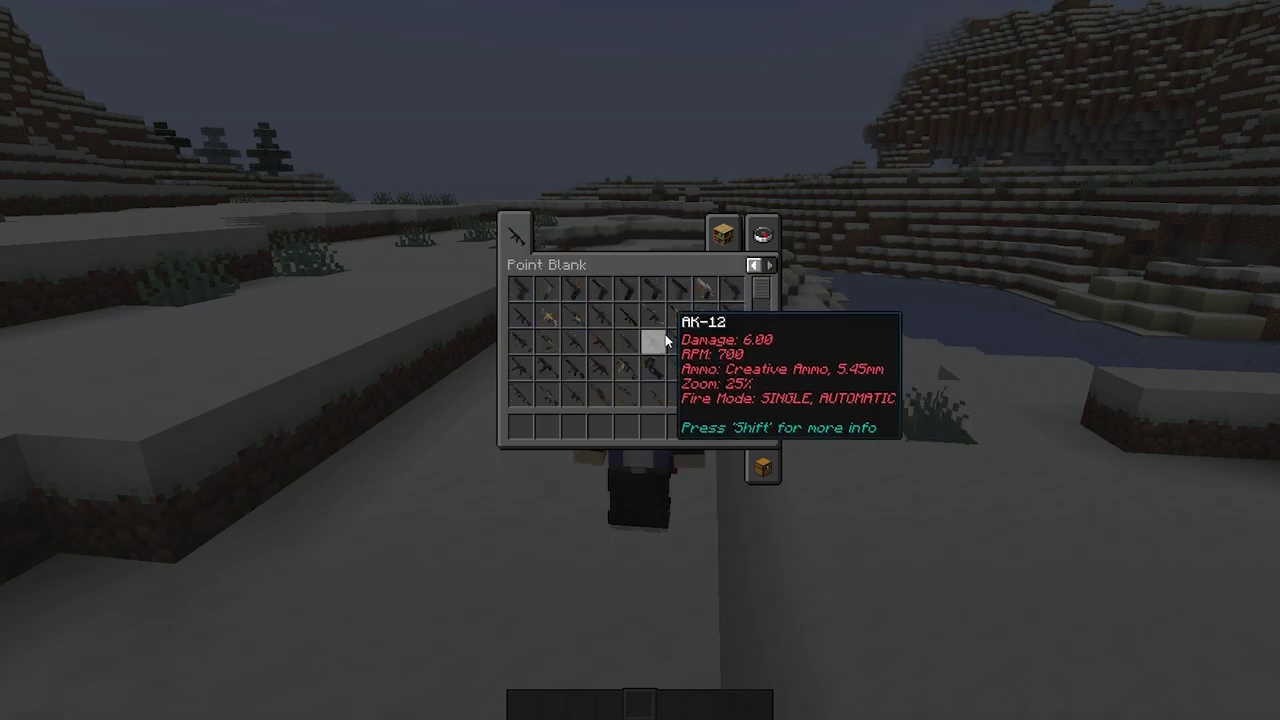
pyautogui.scroll(-5, 705, 312)
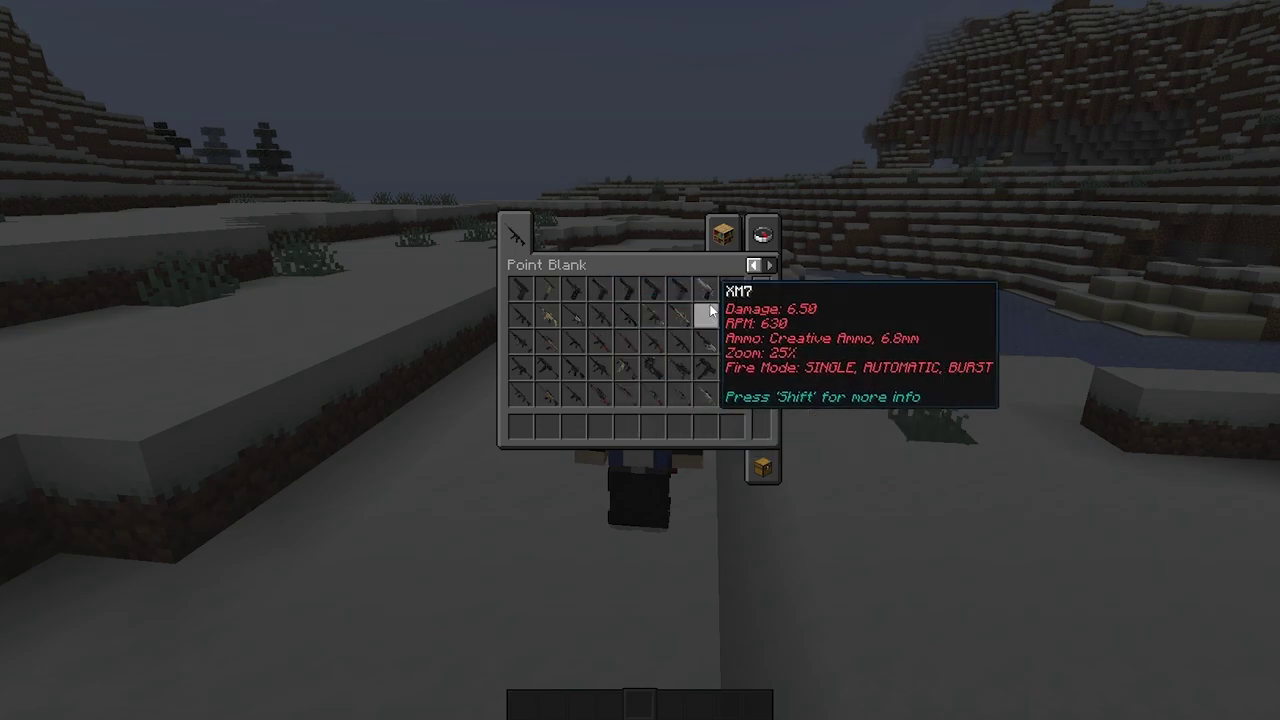
pyautogui.scroll(-3, 707, 312)
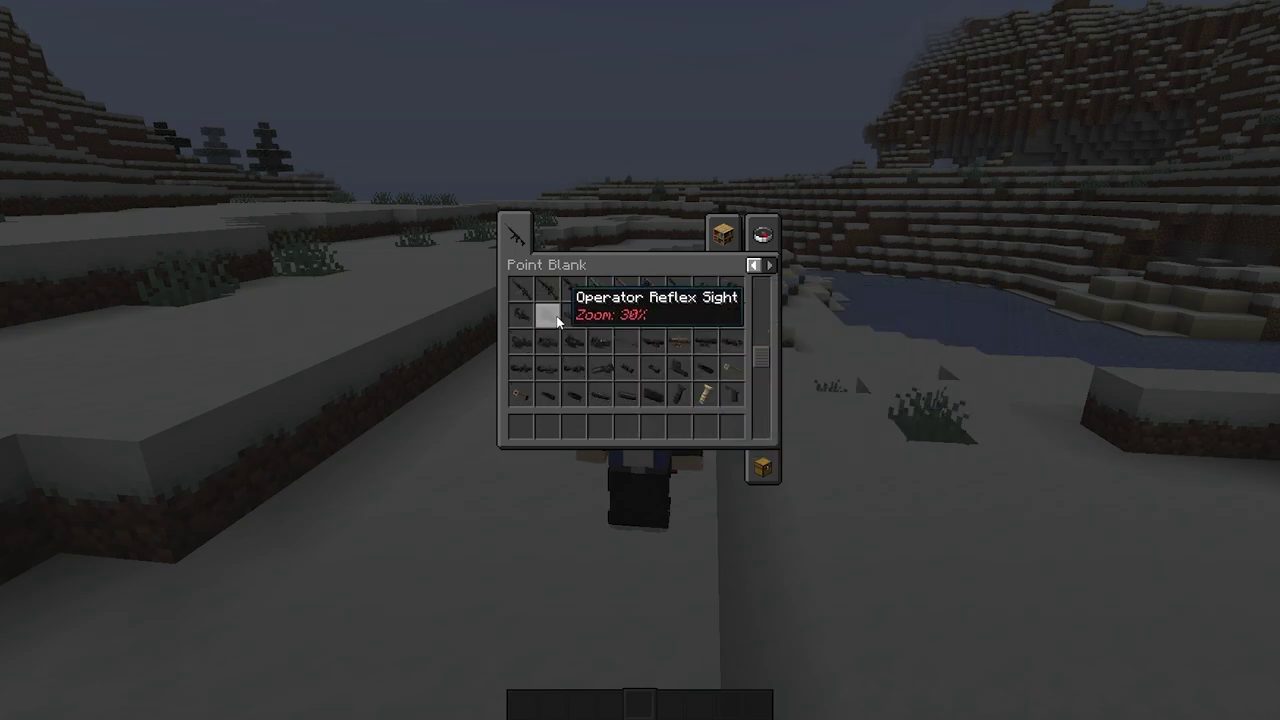
pyautogui.scroll(-4, 600, 340)
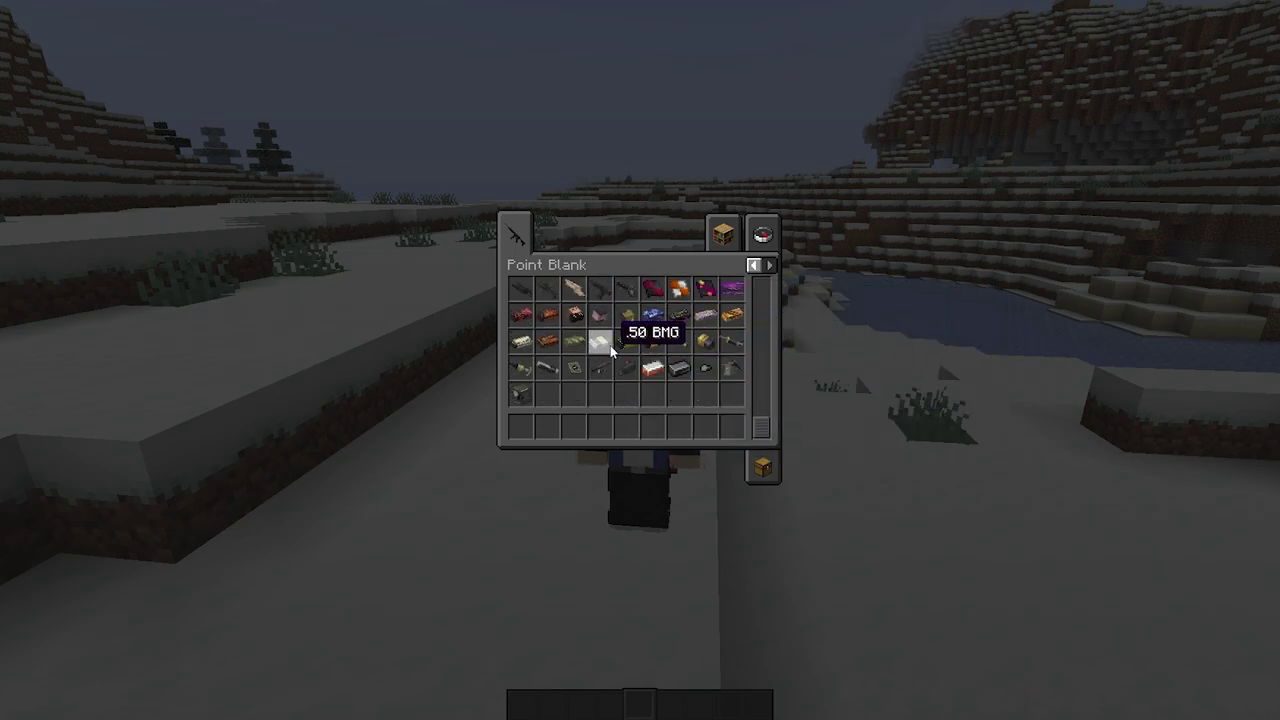
# - Put the UMP-45 Tactical into the third hotbar slot, then equip and reload it
pyautogui.scroll(10, 612, 345)
pyautogui.click(600, 308)
pyautogui.click(597, 427)
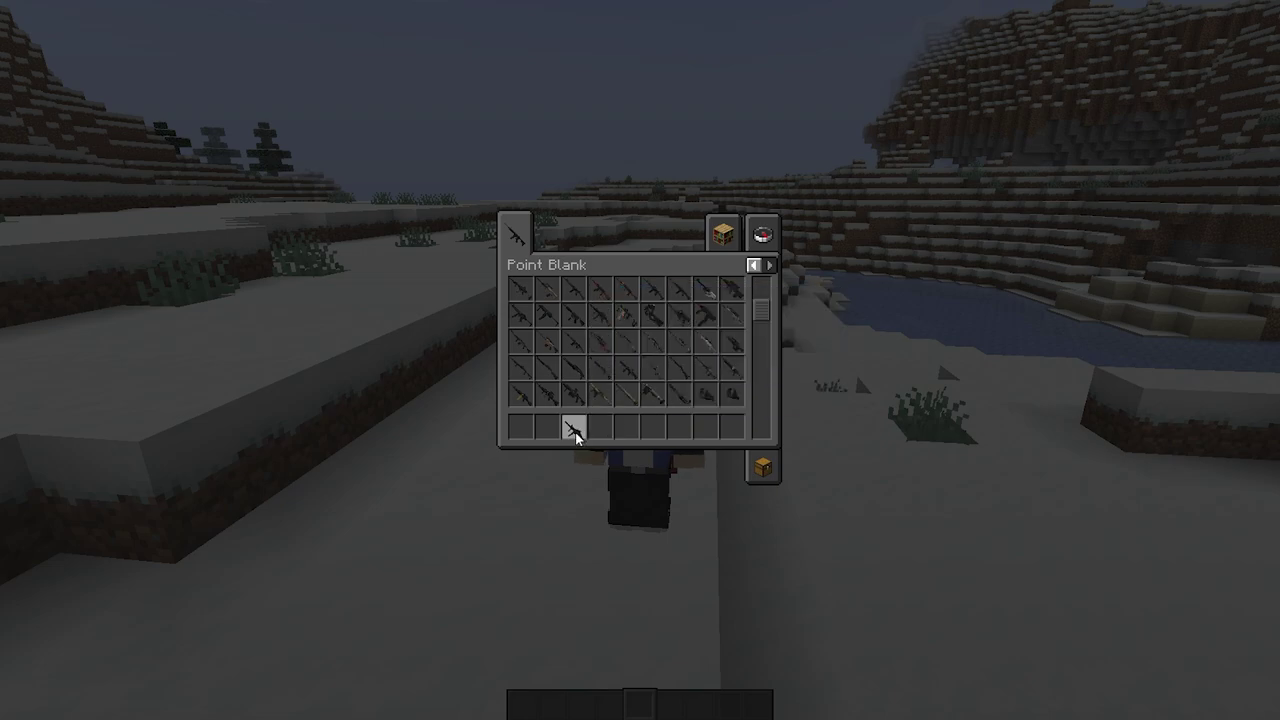
pyautogui.press('e')
pyautogui.press('3')
pyautogui.press('r')
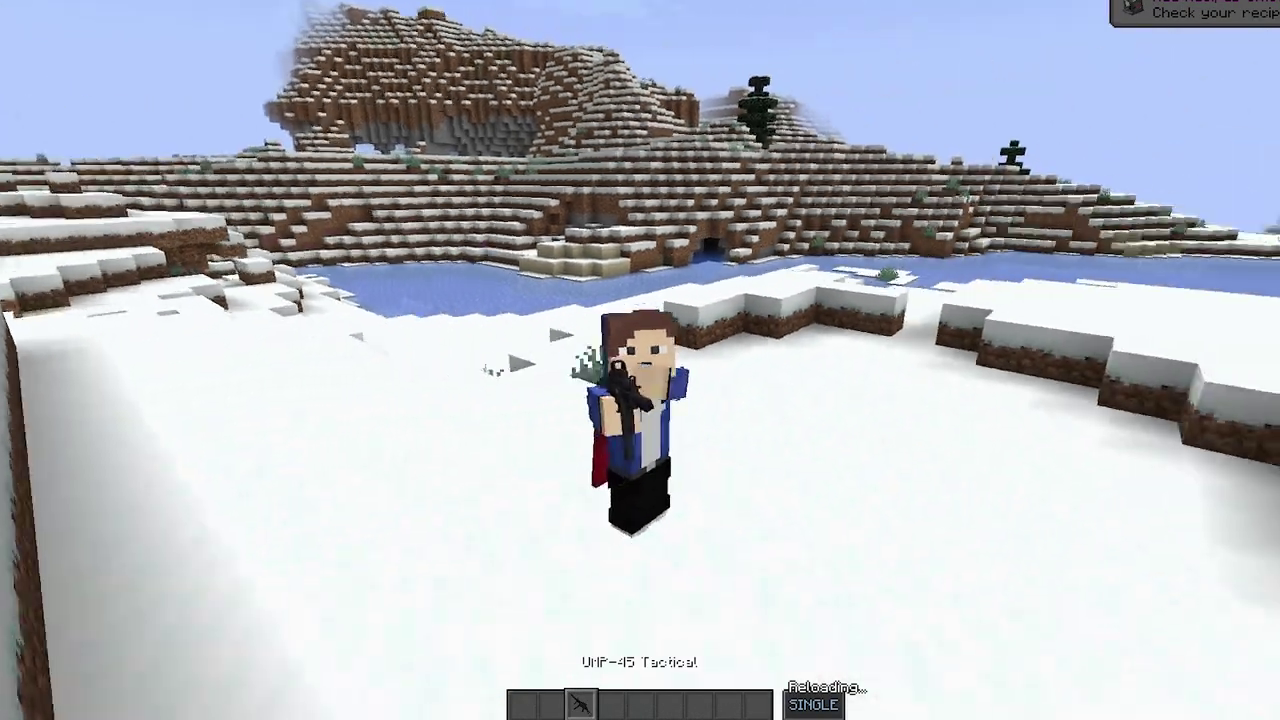
# - Fire three shots with the UMP-45 Tactical in first-person view, then return to the front-facing third-person view
pyautogui.press('F5')
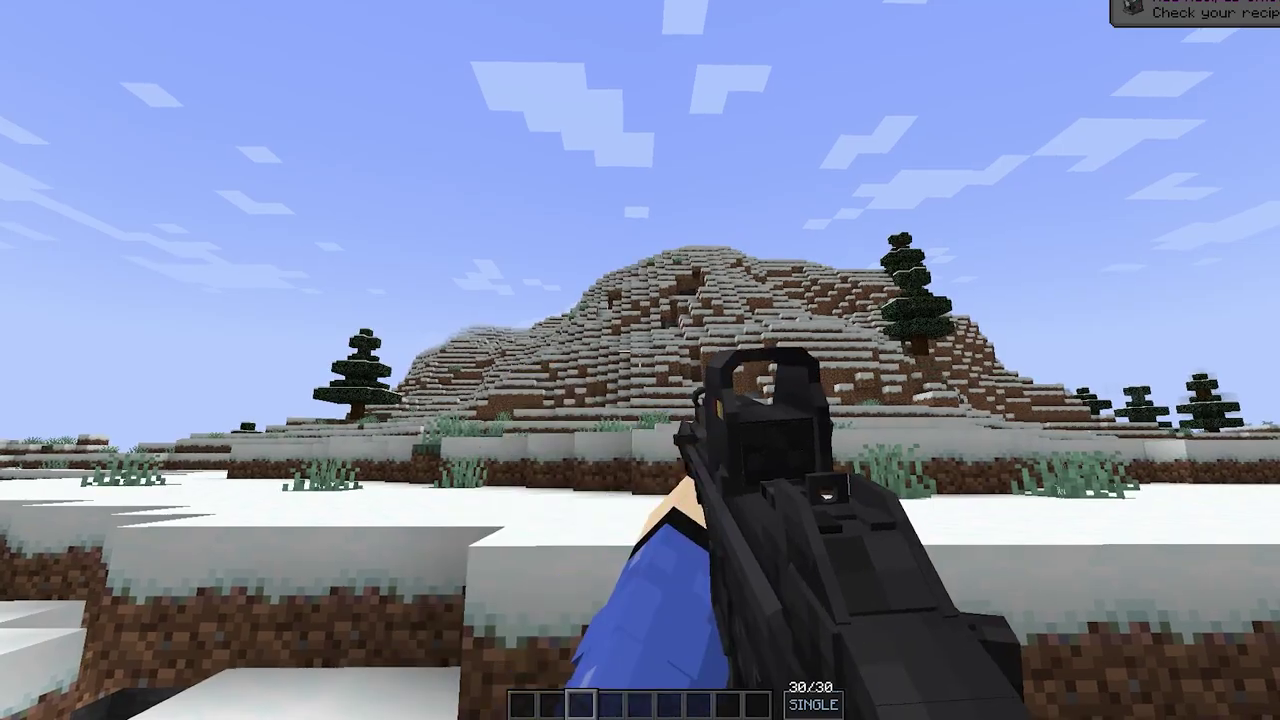
pyautogui.click(640, 360)
pyautogui.click(640, 360)
pyautogui.click(640, 360)
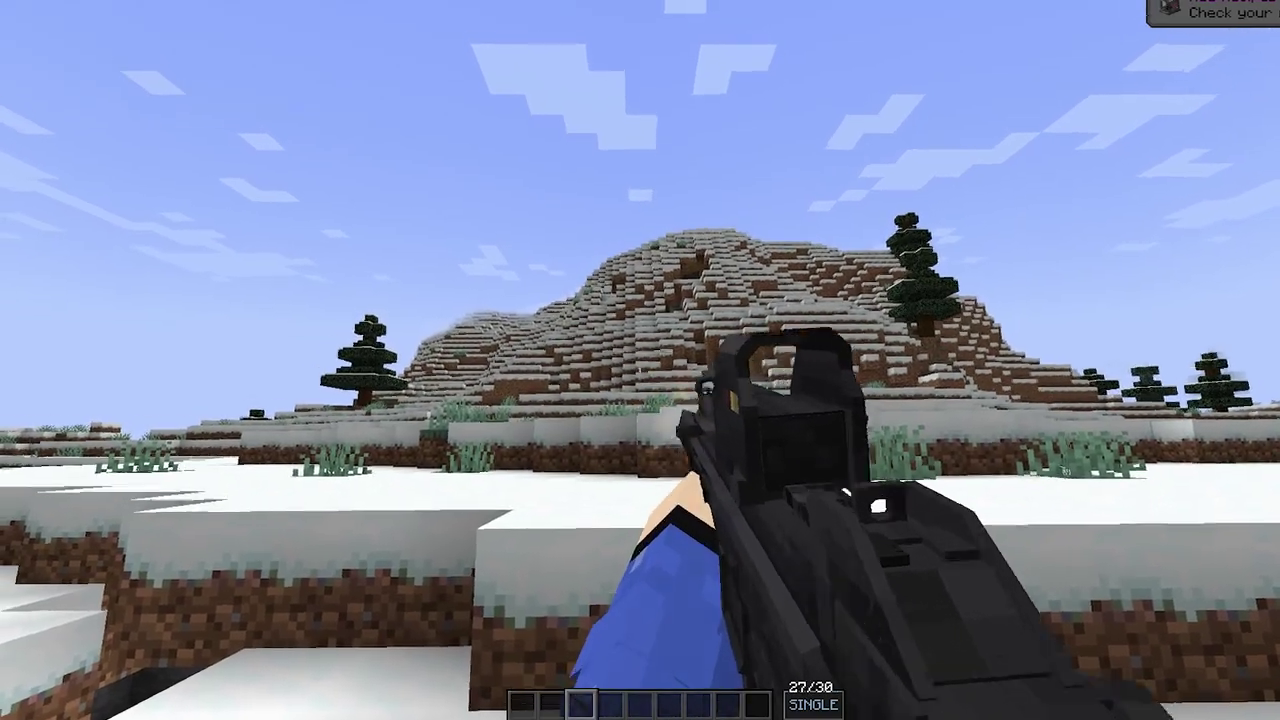
pyautogui.press('F5')
pyautogui.press('F5')
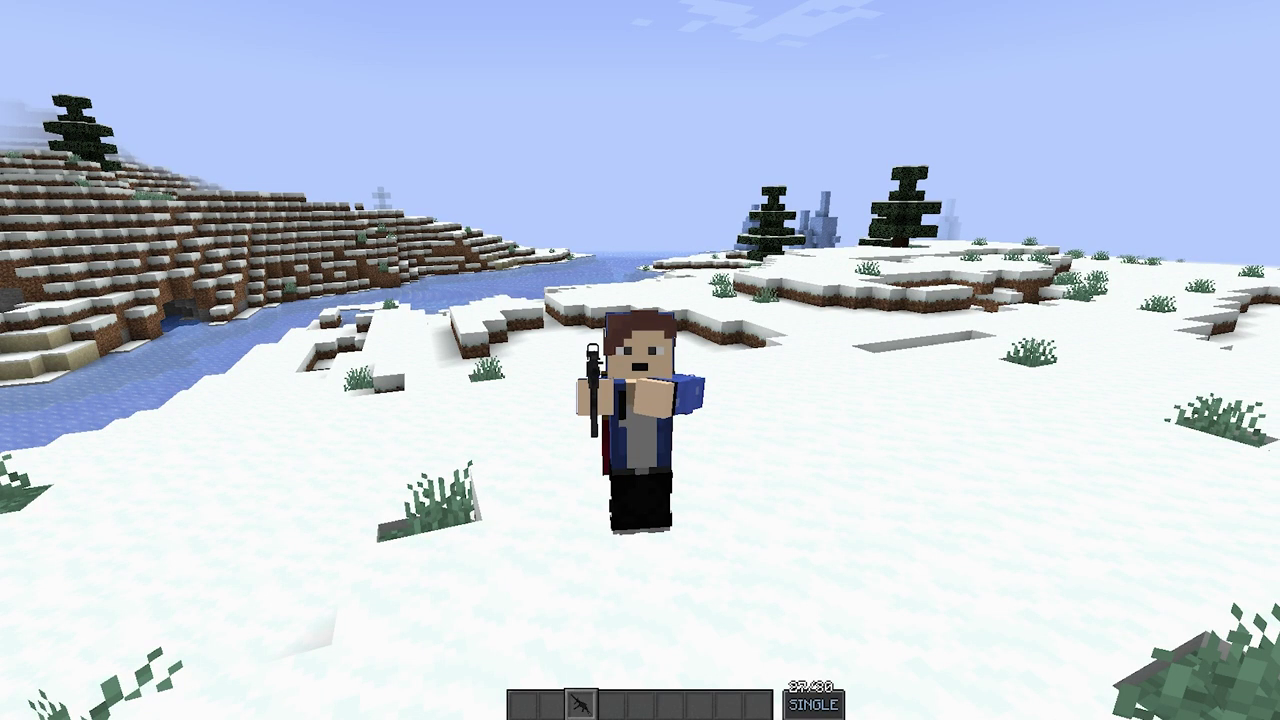